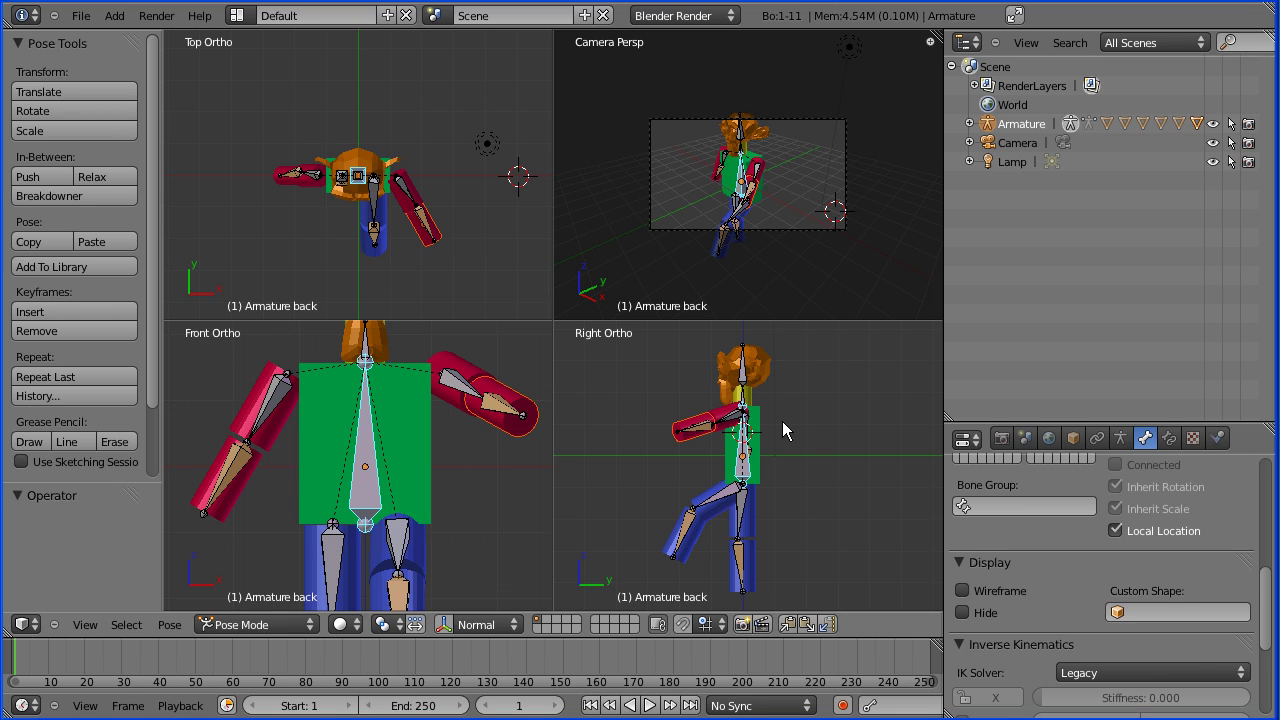
Select the back_R.000 arm bone and lock its IK rotation on Y and Z.
right_click(500, 418)
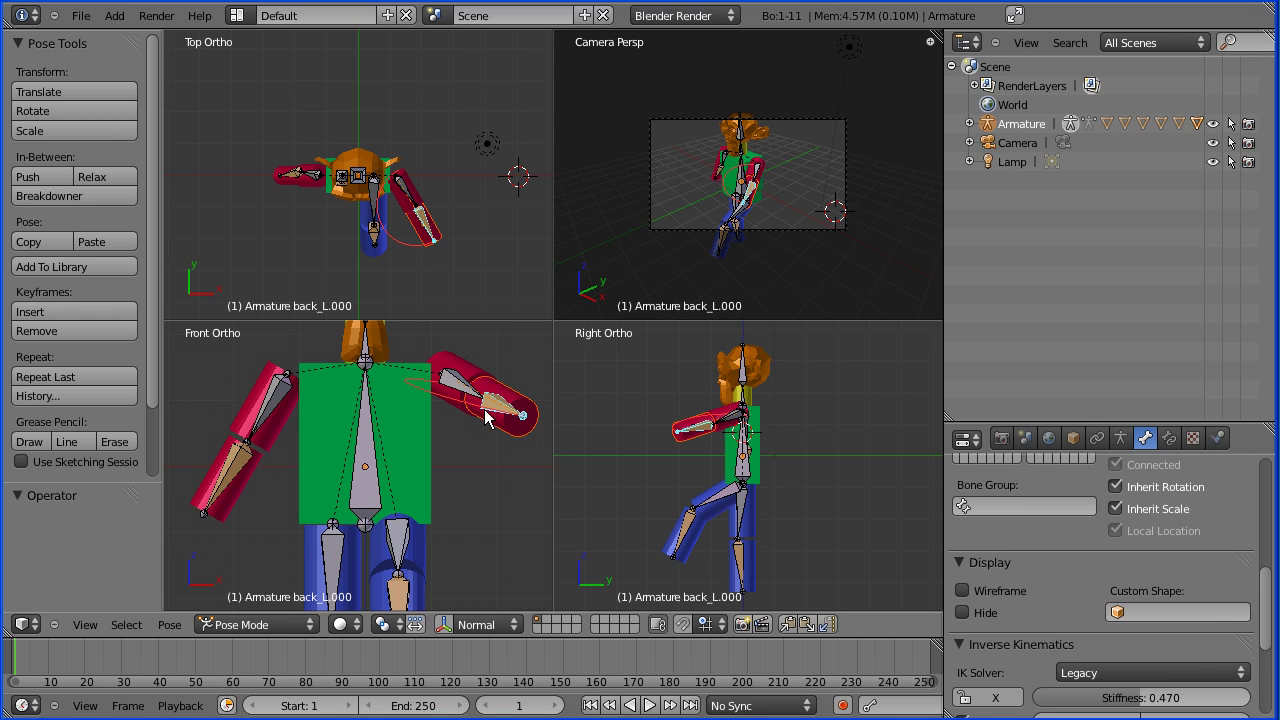
right_click(238, 474)
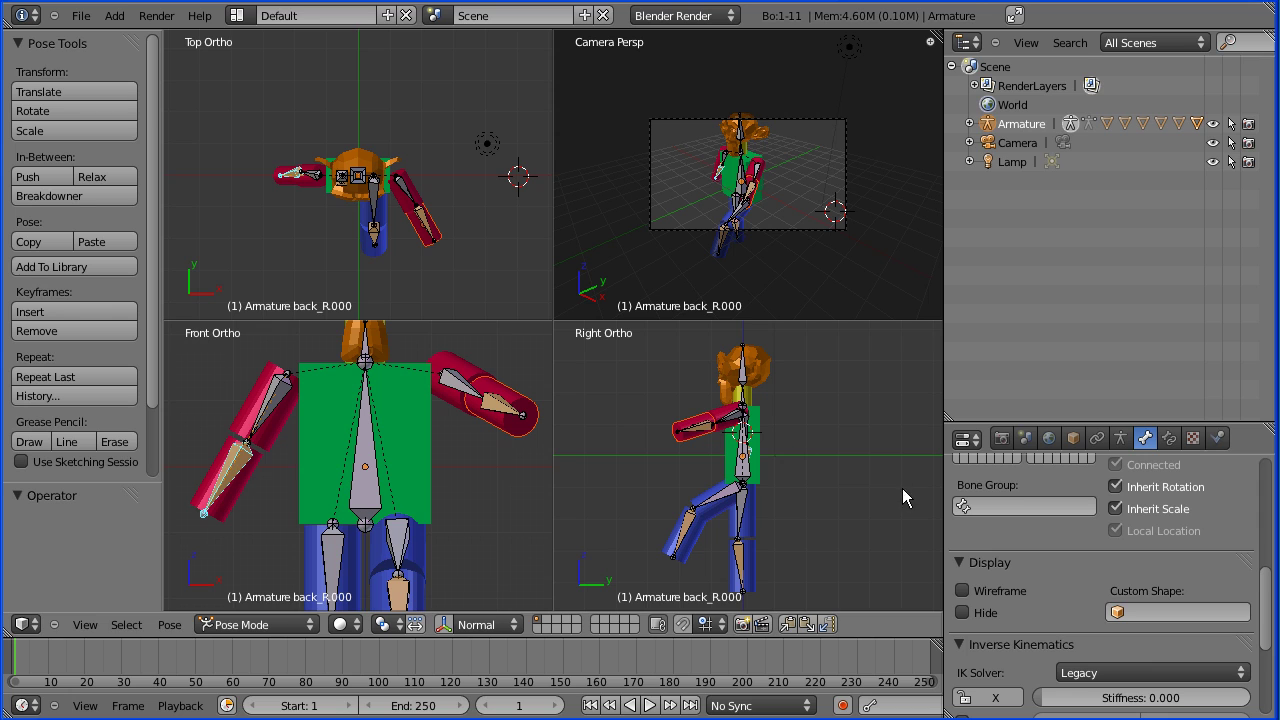
left_click_drag(1016, 421, 1018, 236)
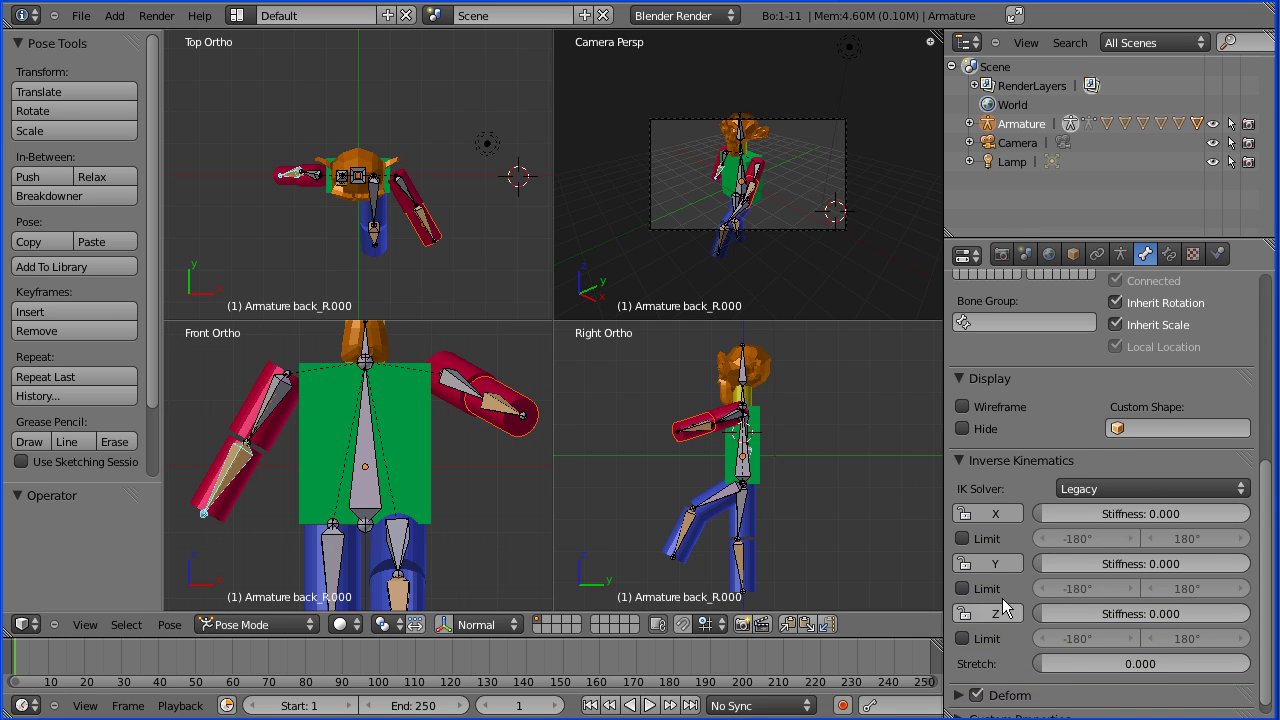
left_click(996, 615)
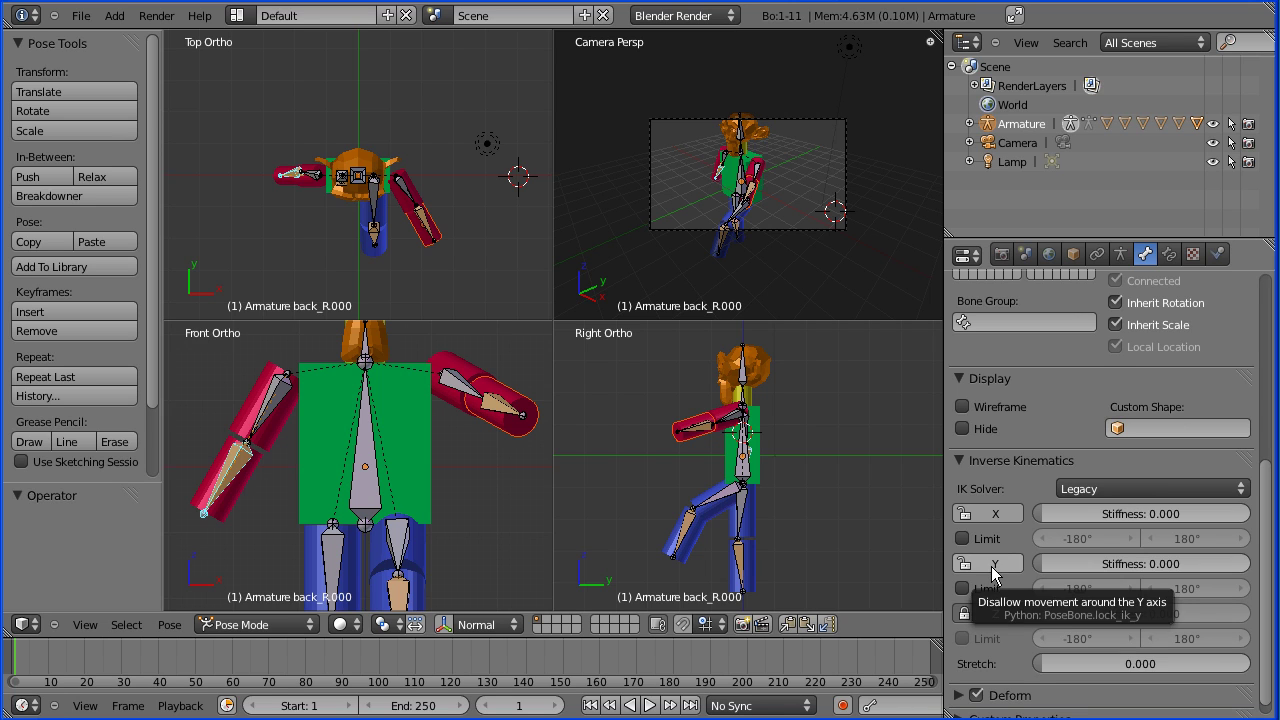
left_click(991, 566)
Limit its IK X rotation to a 0° maximum and set X stiffness to 0.467.
left_click(962, 539)
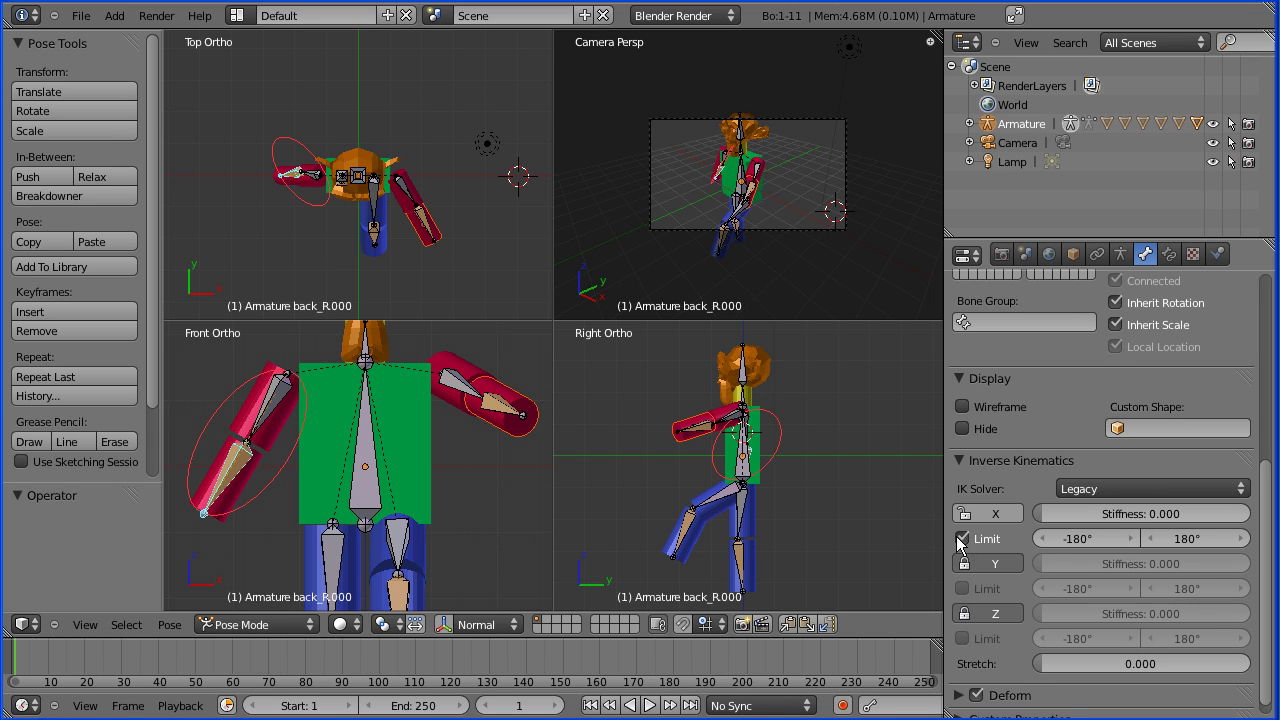
left_click(1189, 538)
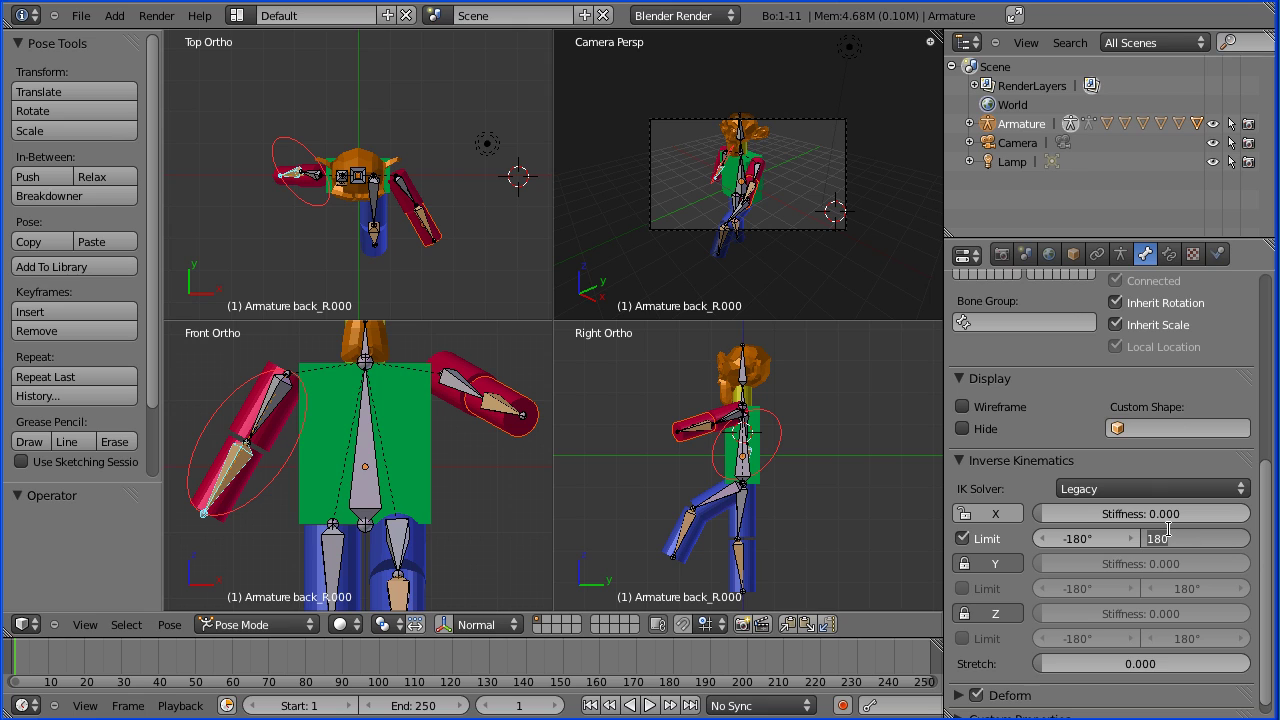
type("0")
key("Return")
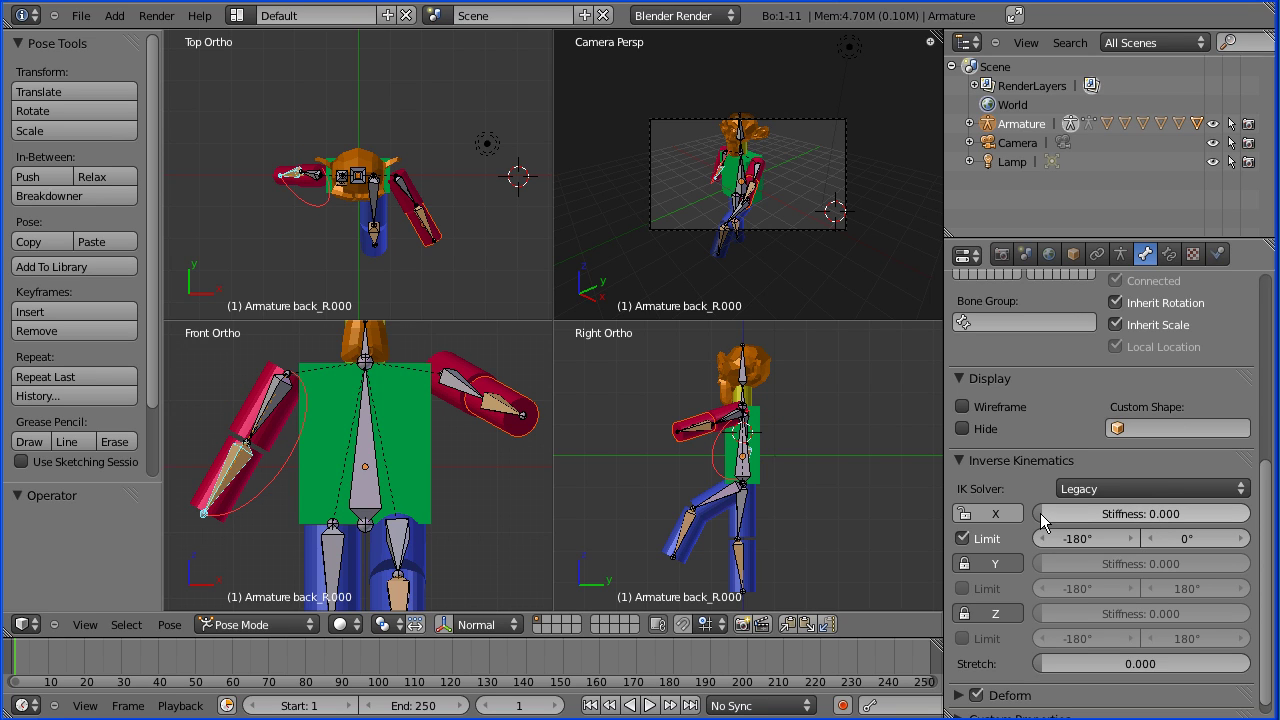
left_click_drag(1041, 514, 1049, 514)
left_click_drag(1141, 517, 1141, 517)
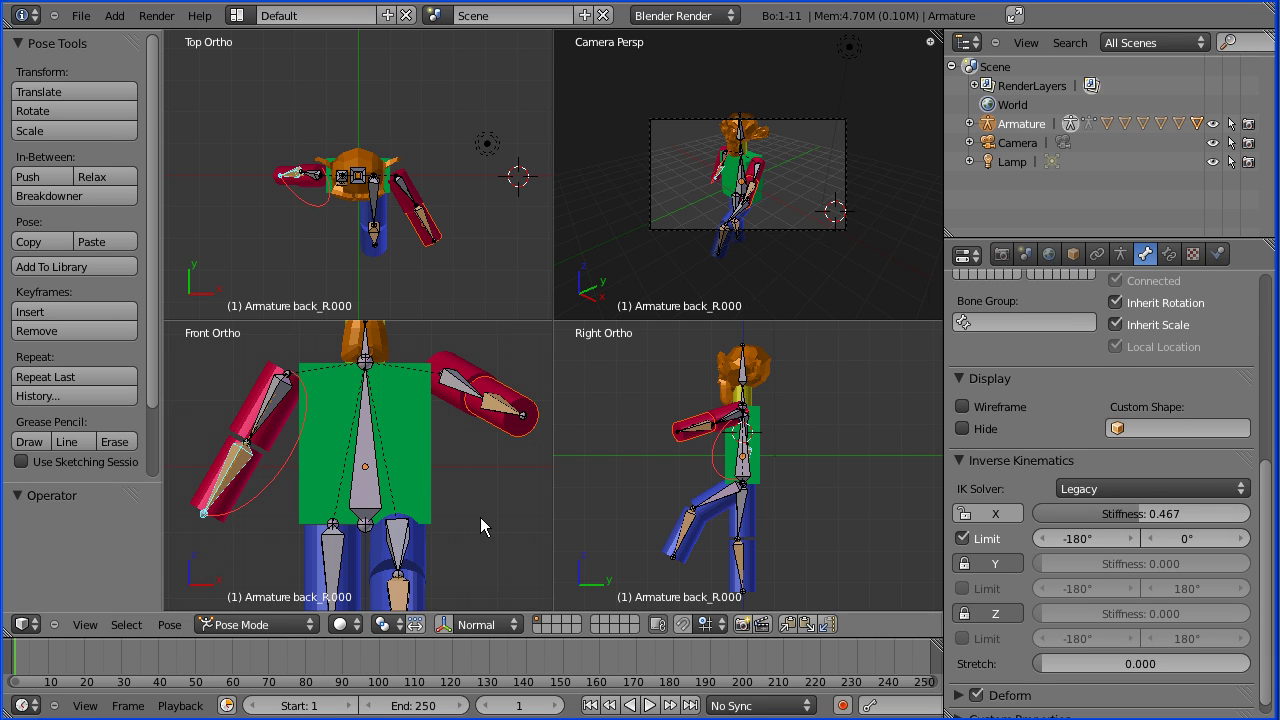
scroll(480, 516, "down", 2)
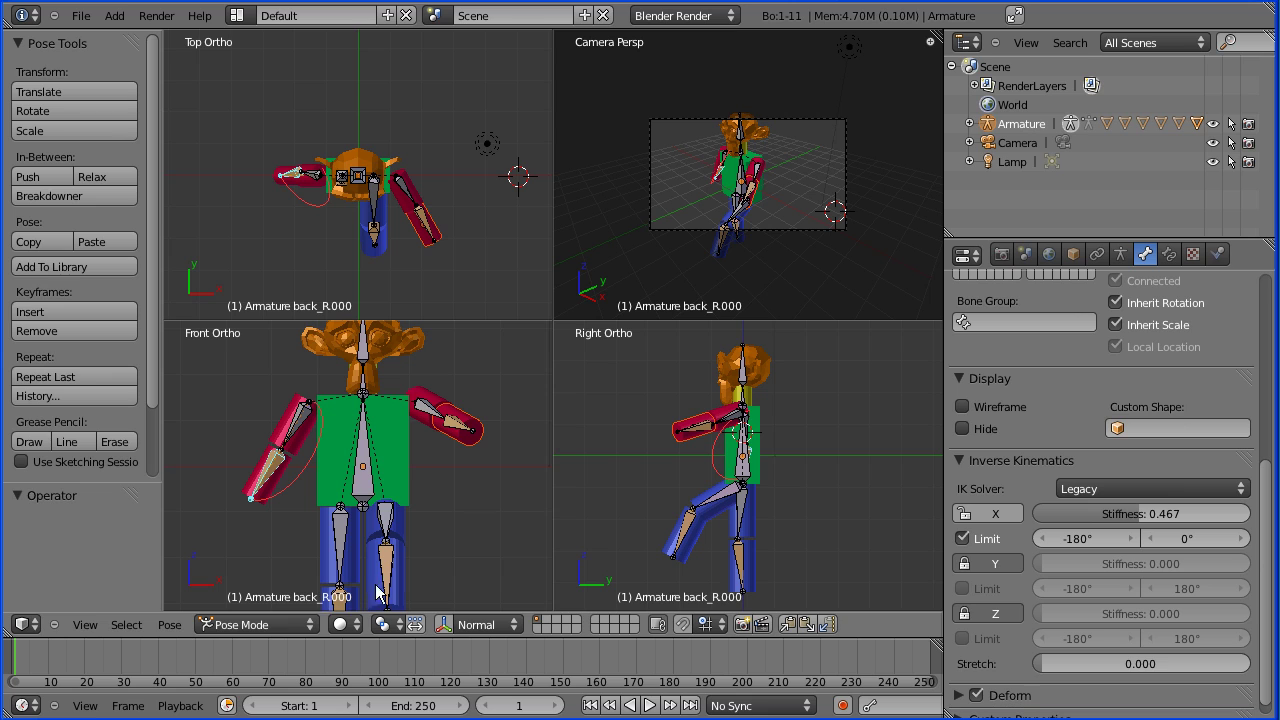
On back_R.002, lock IK Y and Z, set X limit minimum 0°, and X stiffness 0.467.
right_click(337, 601)
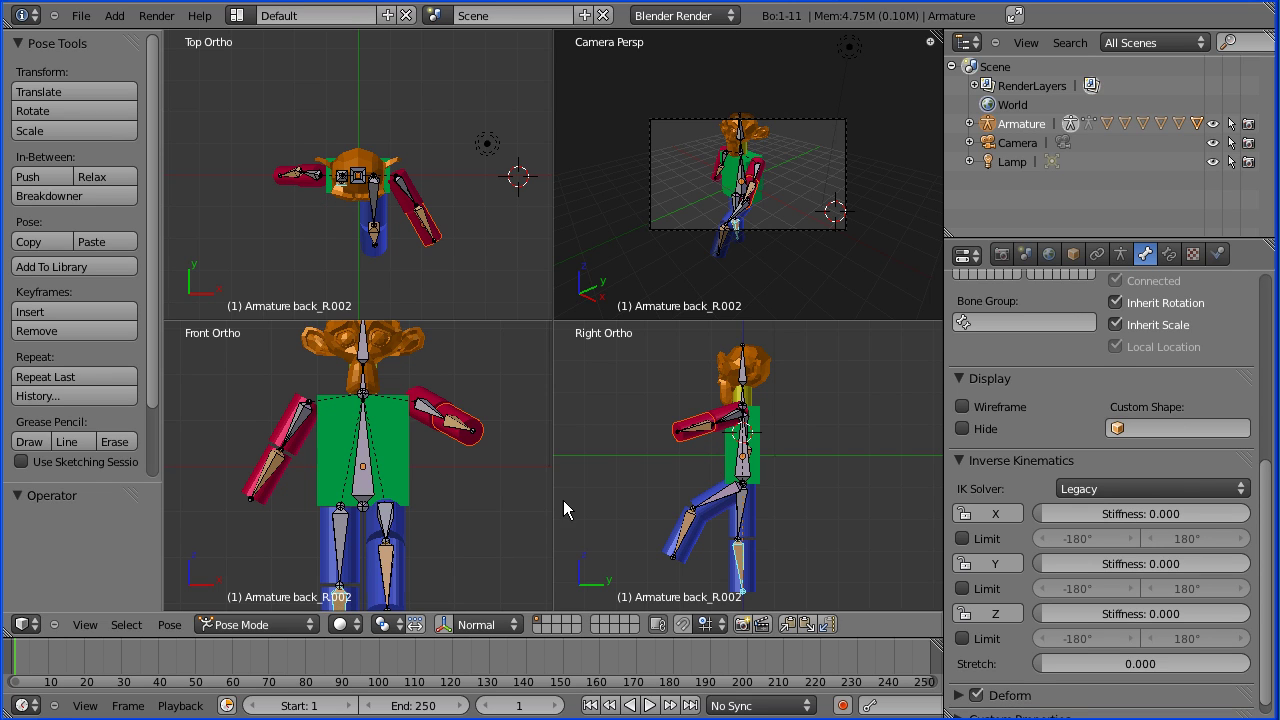
left_click(997, 613)
left_click(998, 564)
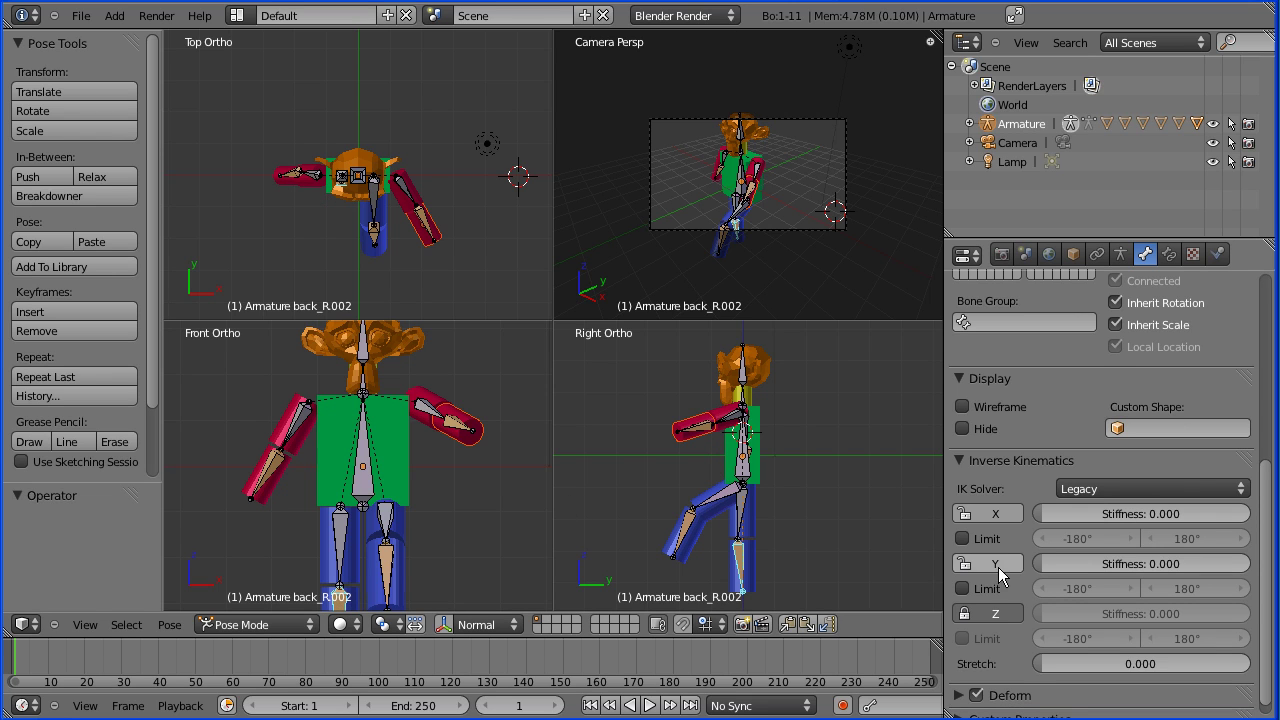
left_click(963, 539)
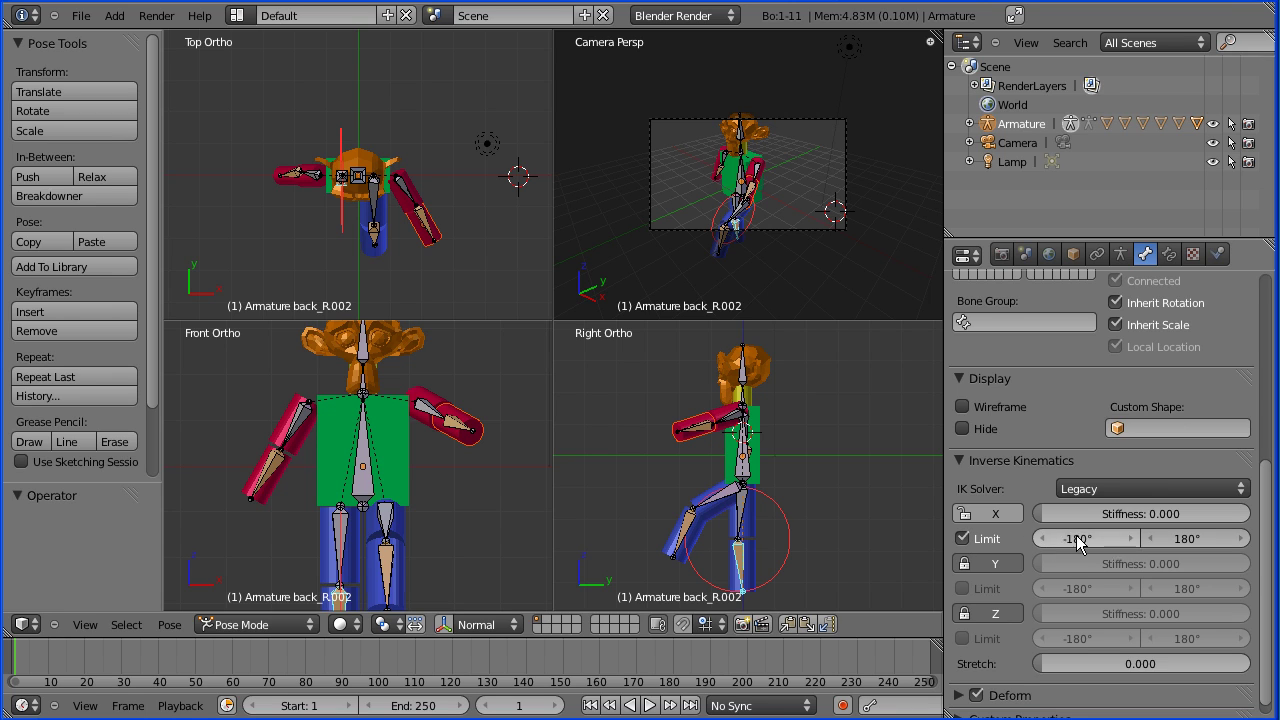
left_click(1063, 537)
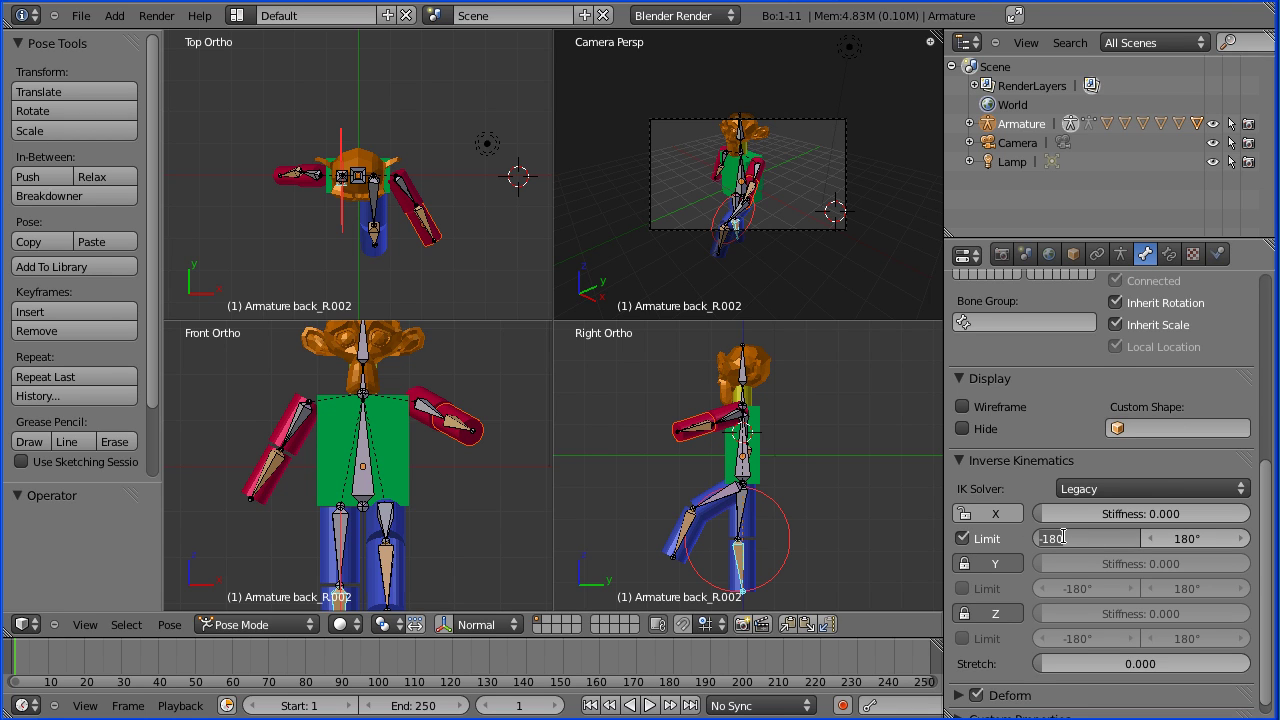
type("0")
key("Return")
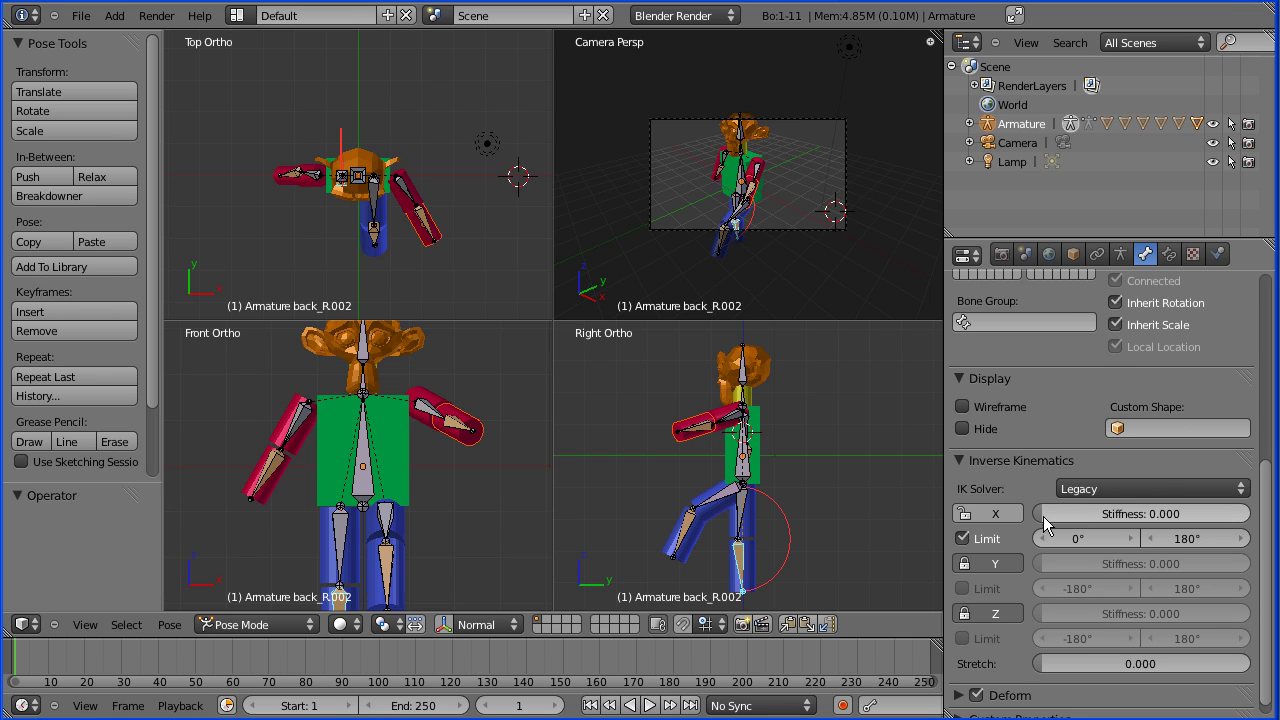
left_click_drag(1048, 514, 1144, 510)
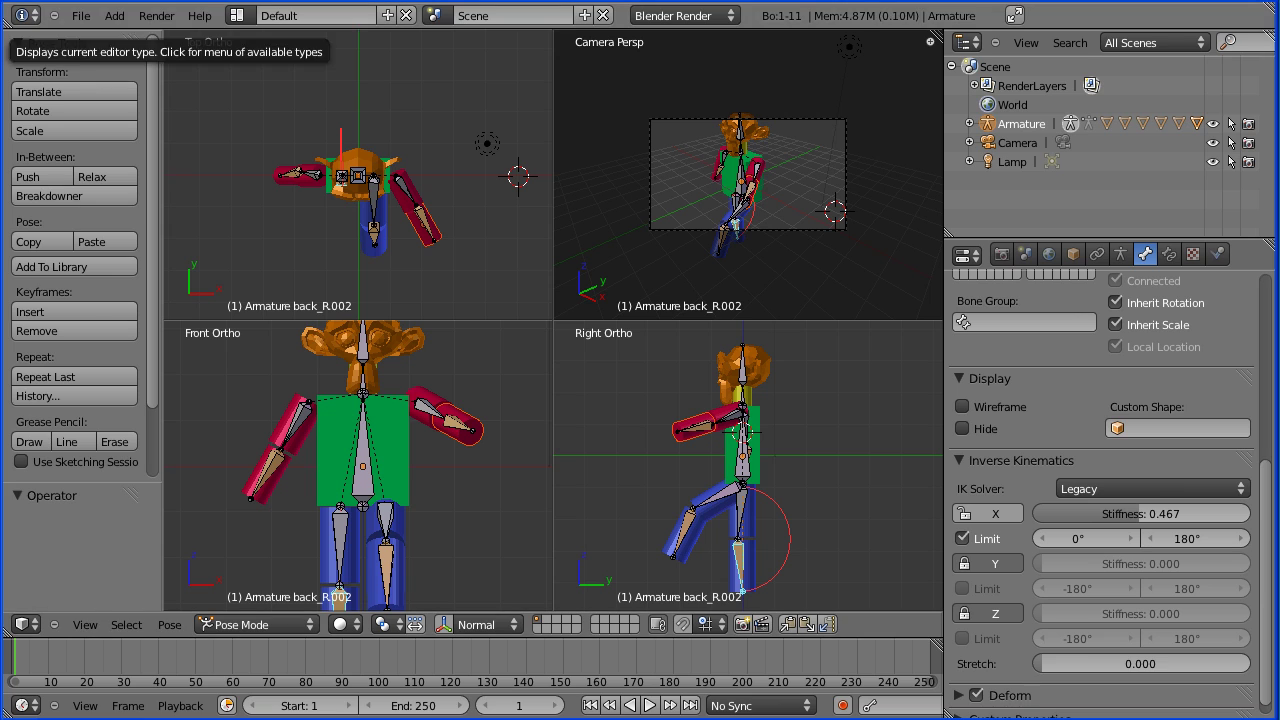
right_click(748, 478)
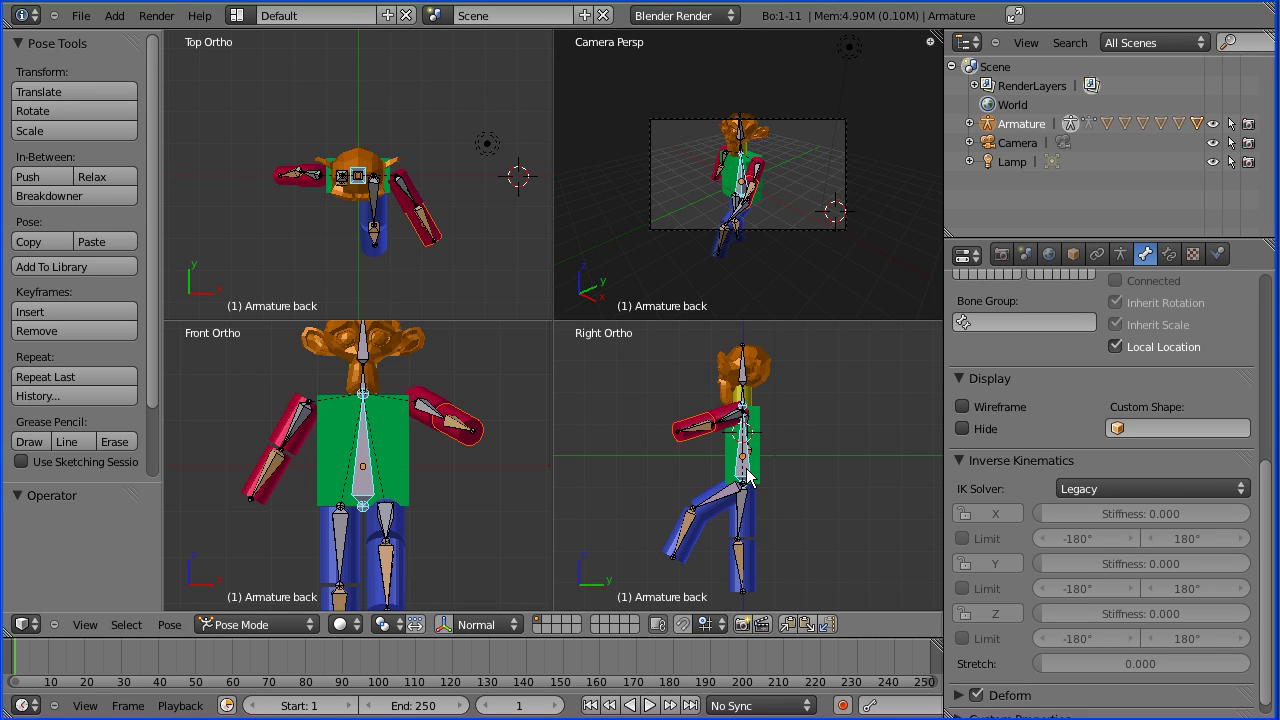
key("g")
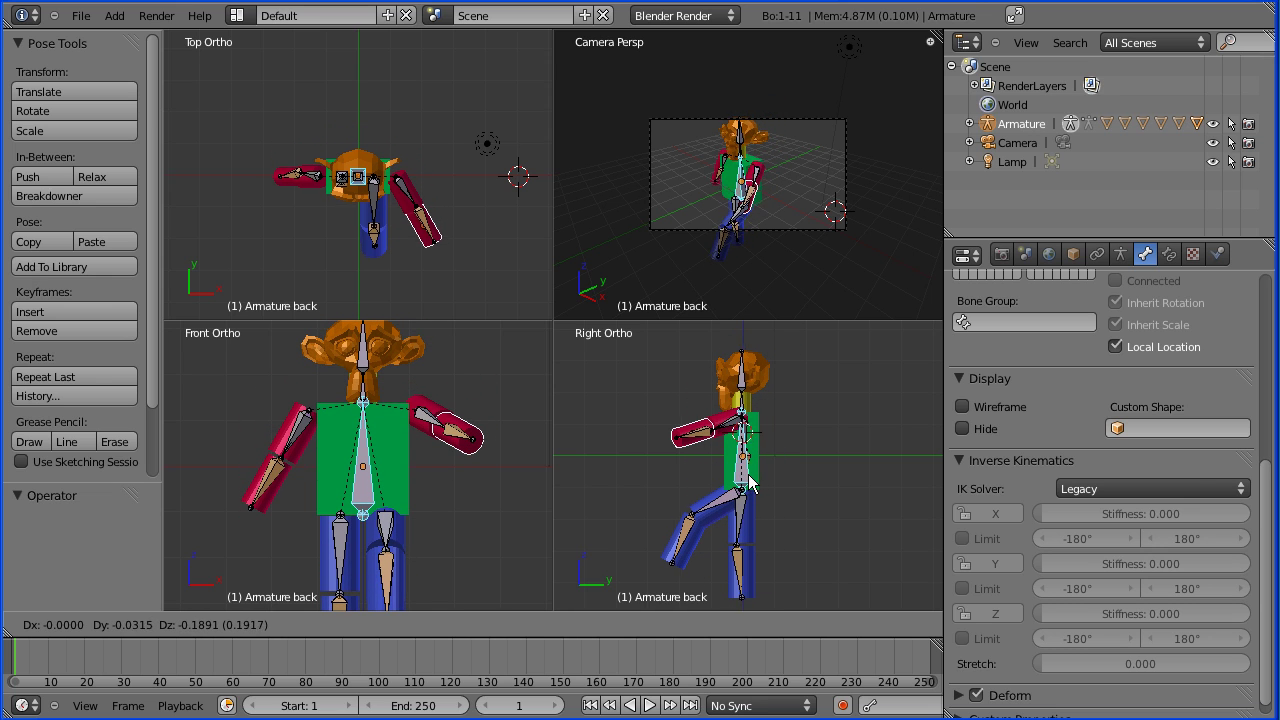
left_click(760, 483)
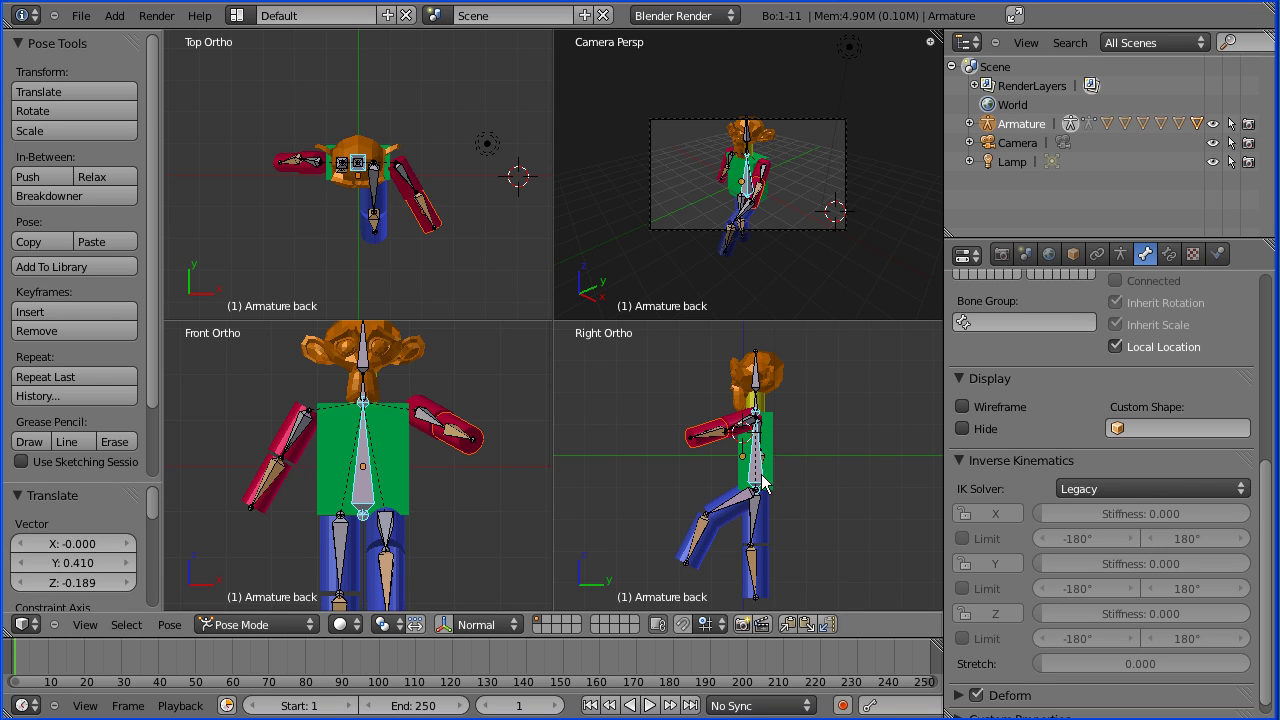
key("ctrl+z")
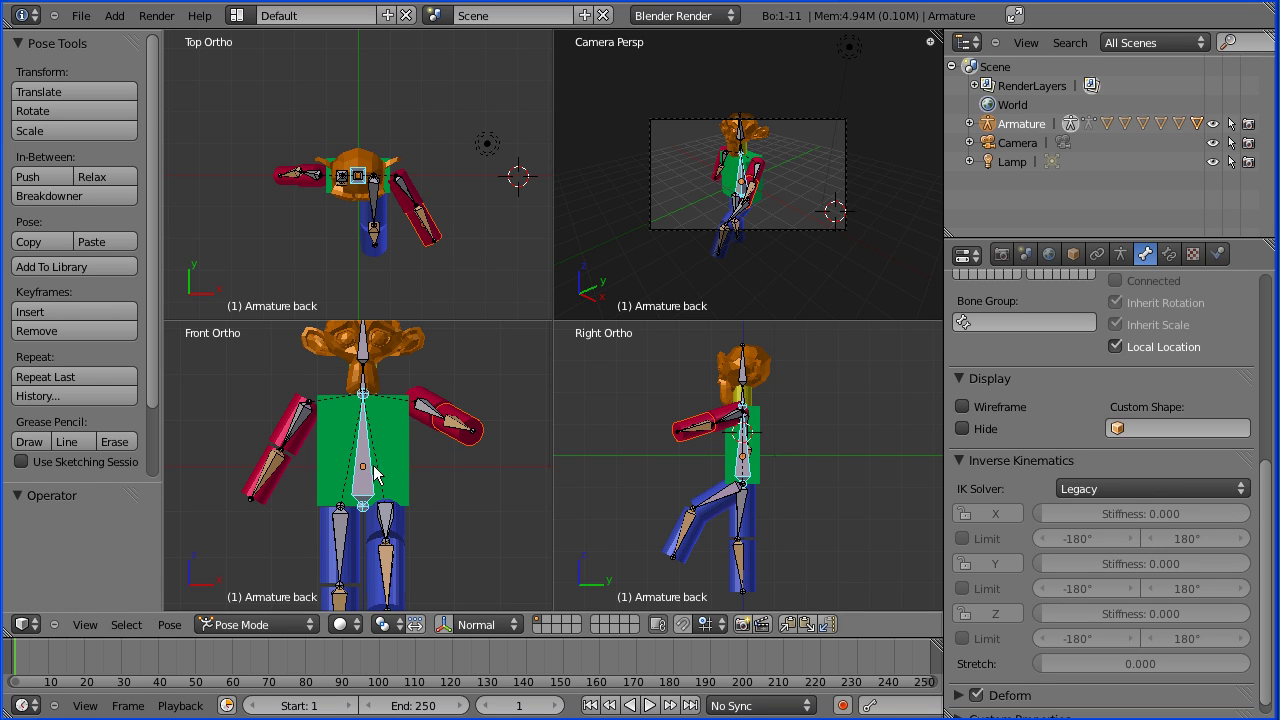
scroll(439, 494, "down", 2)
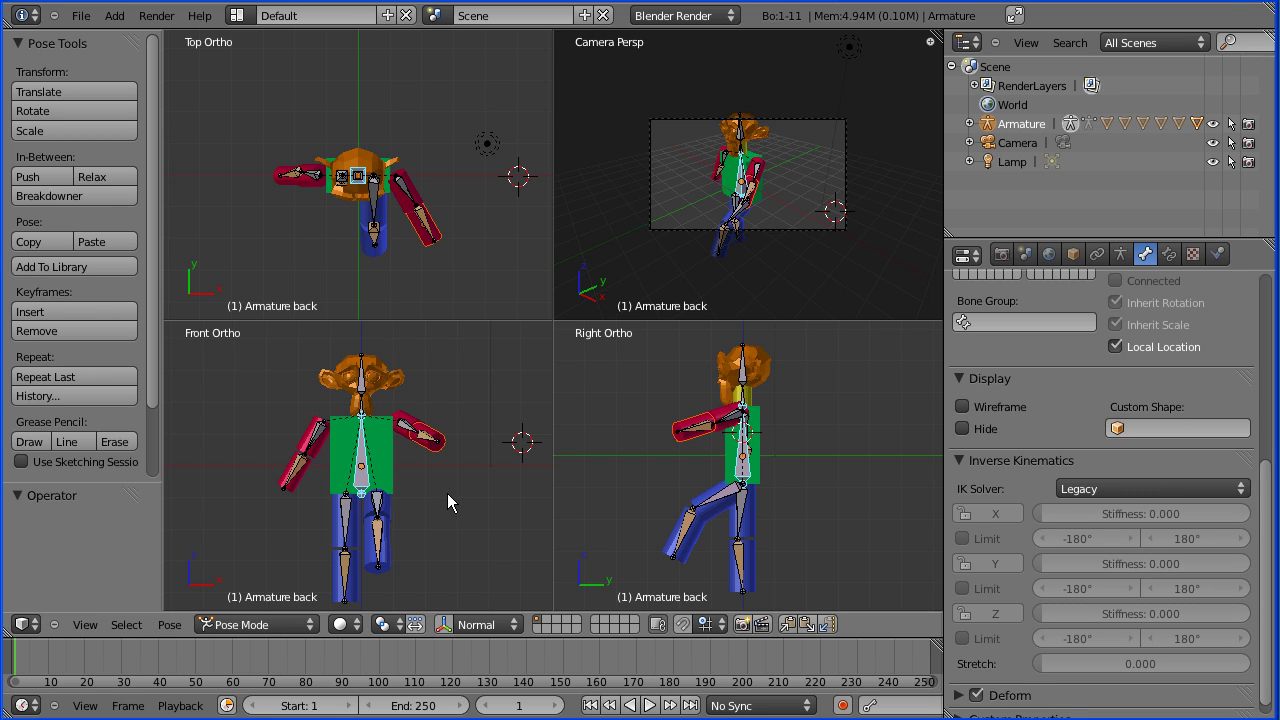
middle_click_drag(447, 493, 450, 469, "shift")
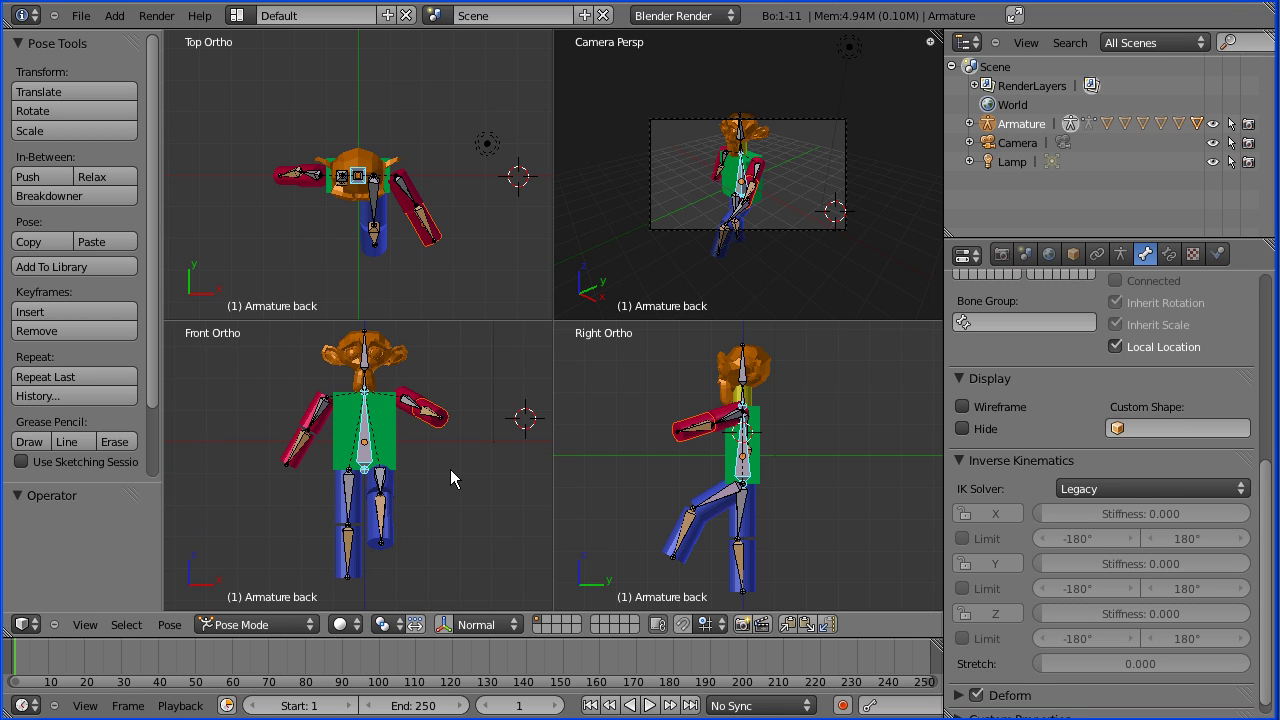
In Edit Mode, extrude mirrored bones down from both leg tips and select the new left one.
left_click(305, 624)
left_click(300, 585)
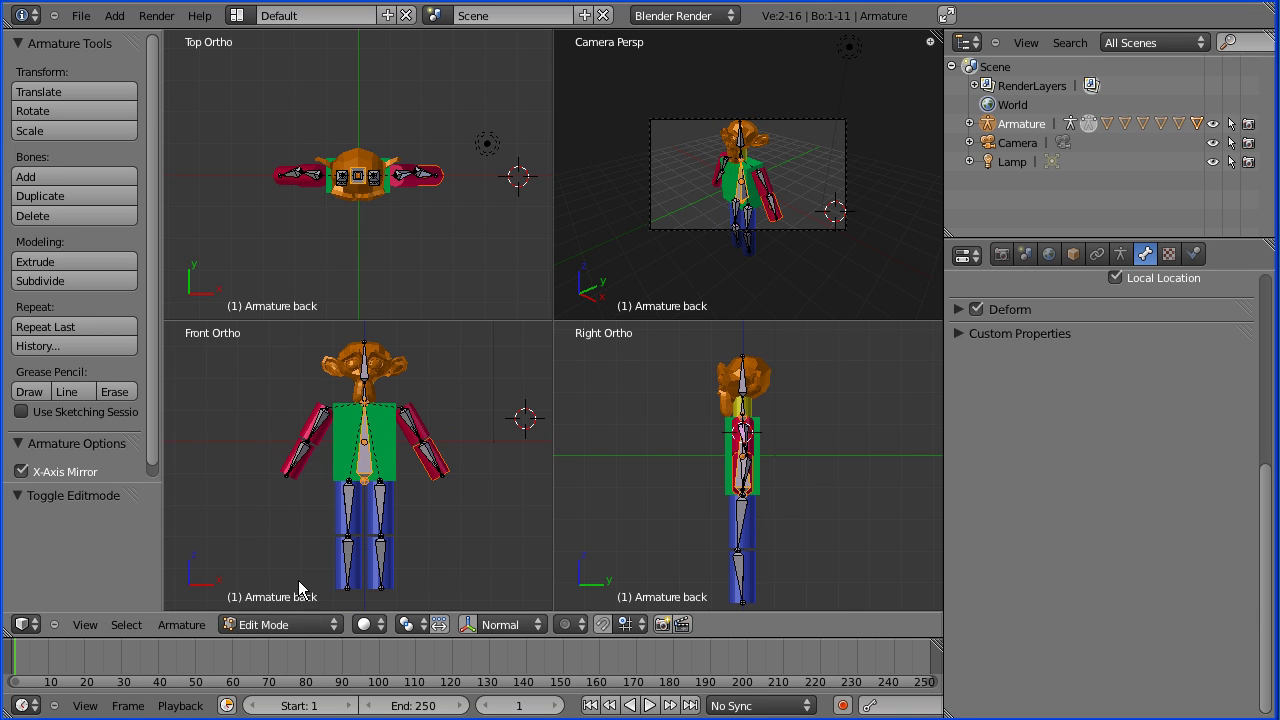
right_click(381, 588)
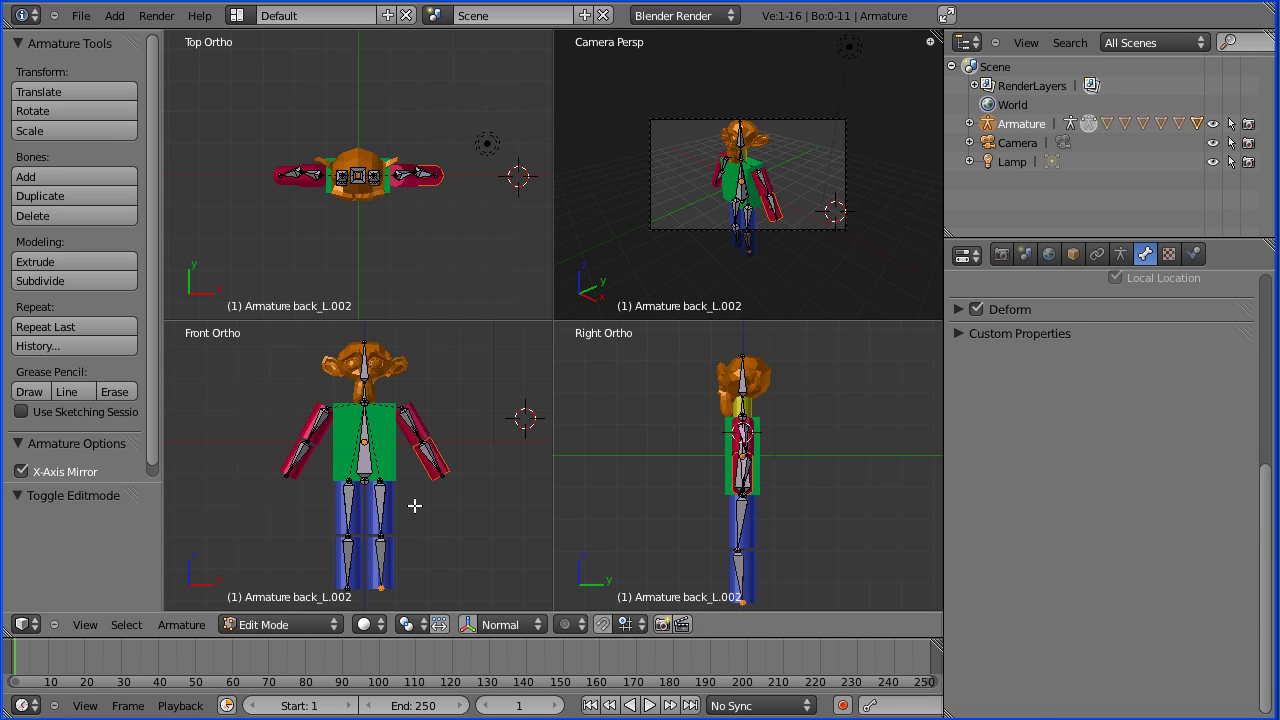
key("e")
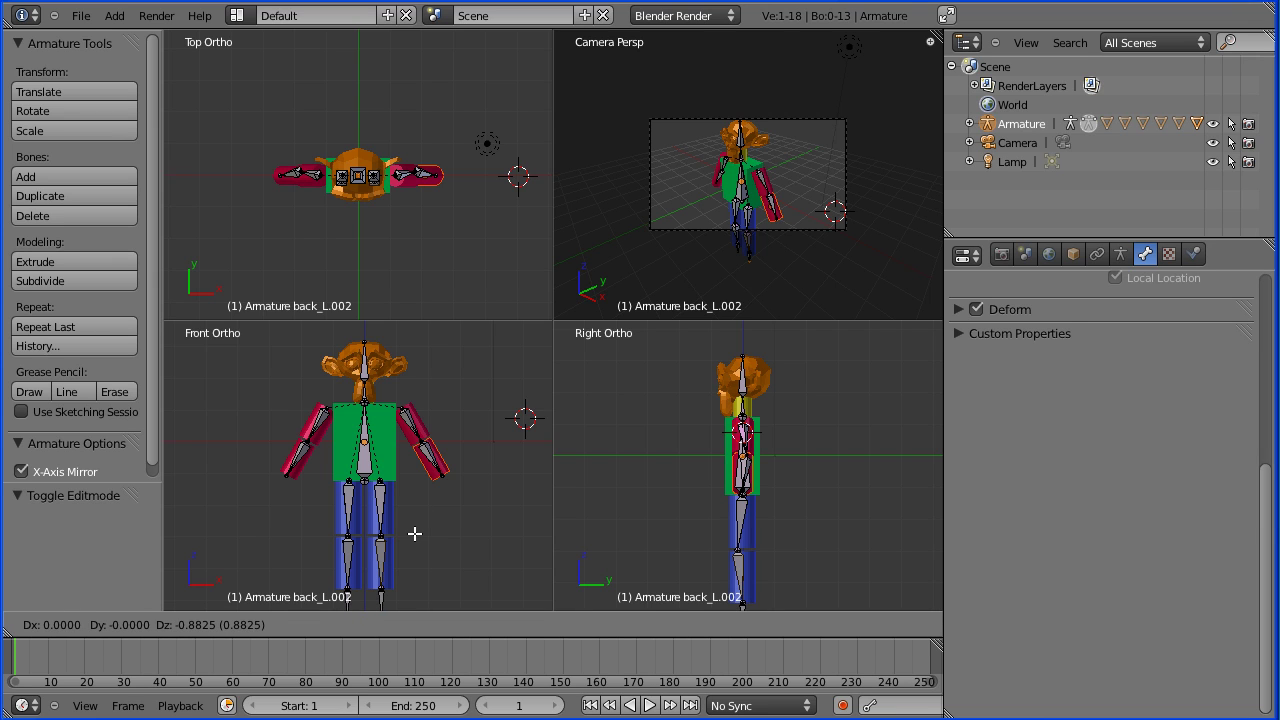
left_click(415, 534)
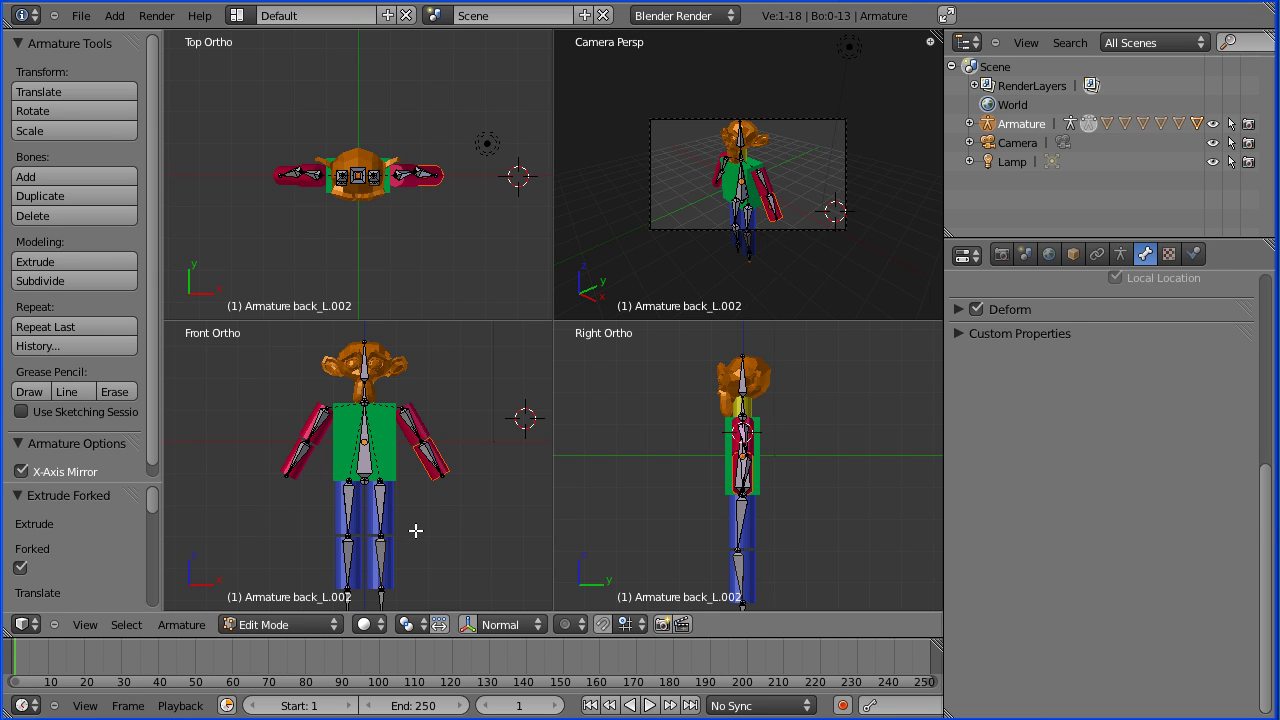
right_click(381, 599)
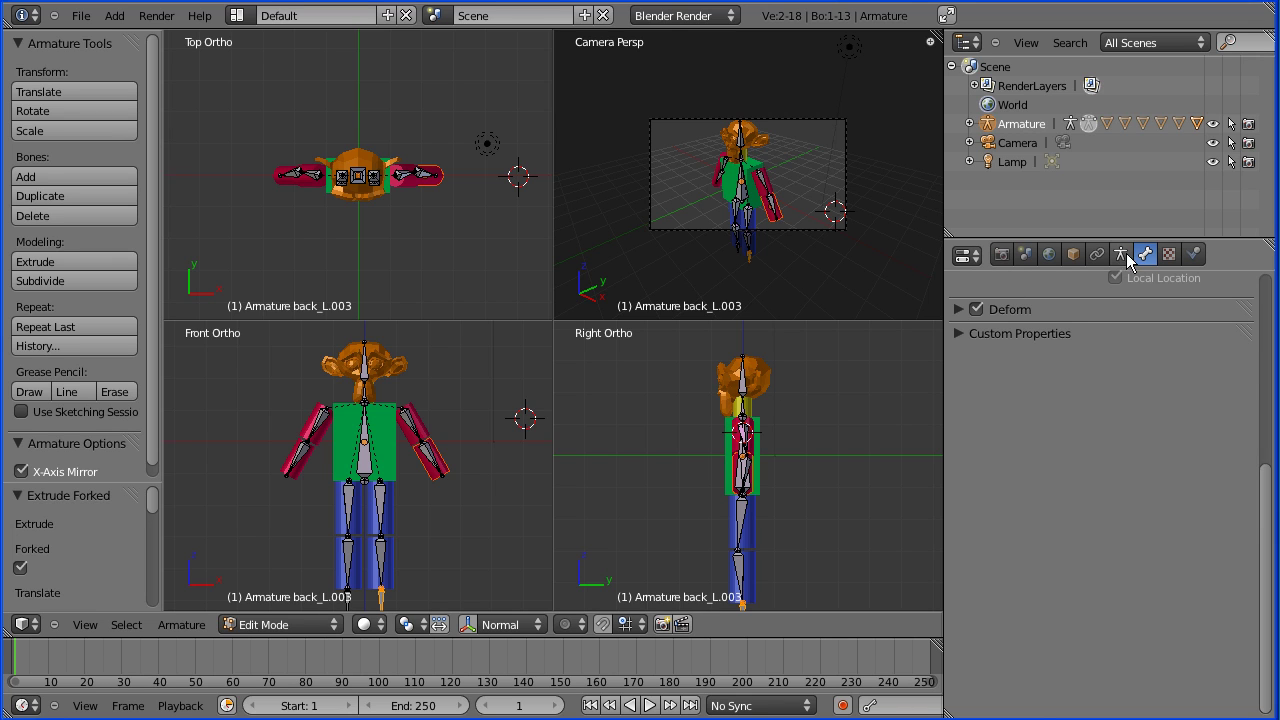
Rename the left foot bone back_L.003 to target_L.
scroll(1258, 482, "up", 2)
scroll(1258, 482, "up", 6)
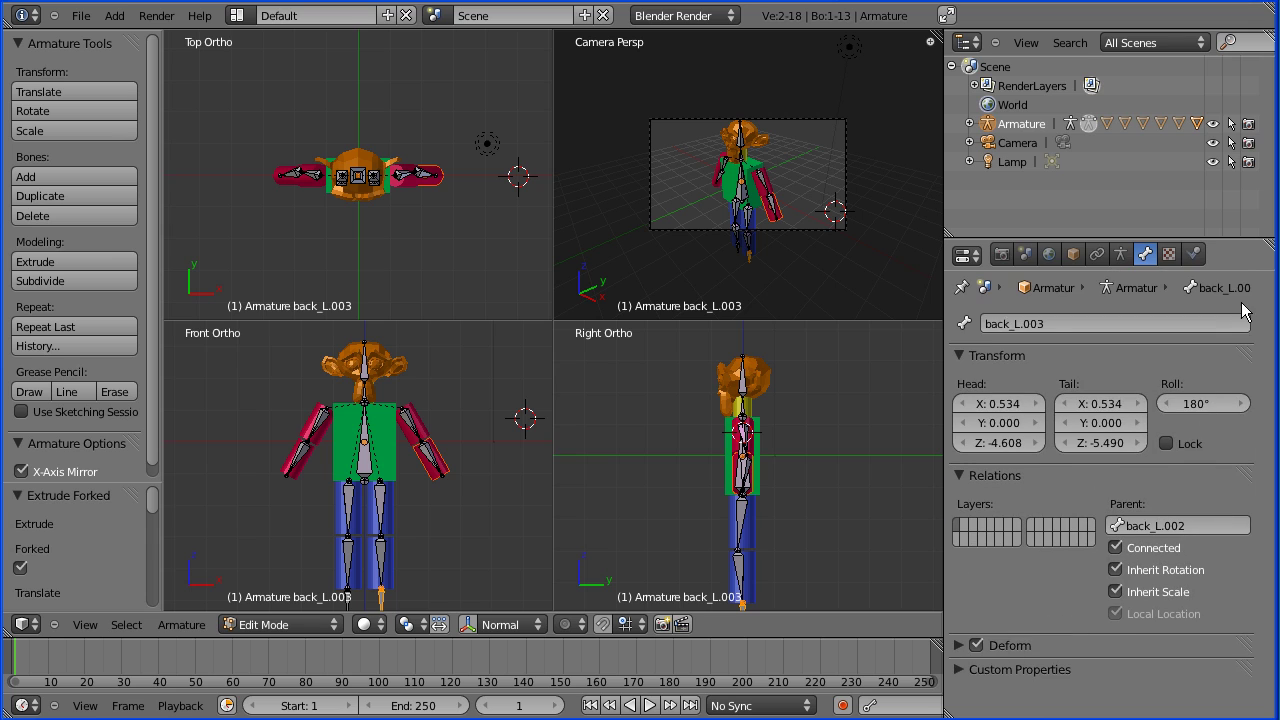
left_click(1010, 323)
left_click_drag(1010, 323, 944, 323)
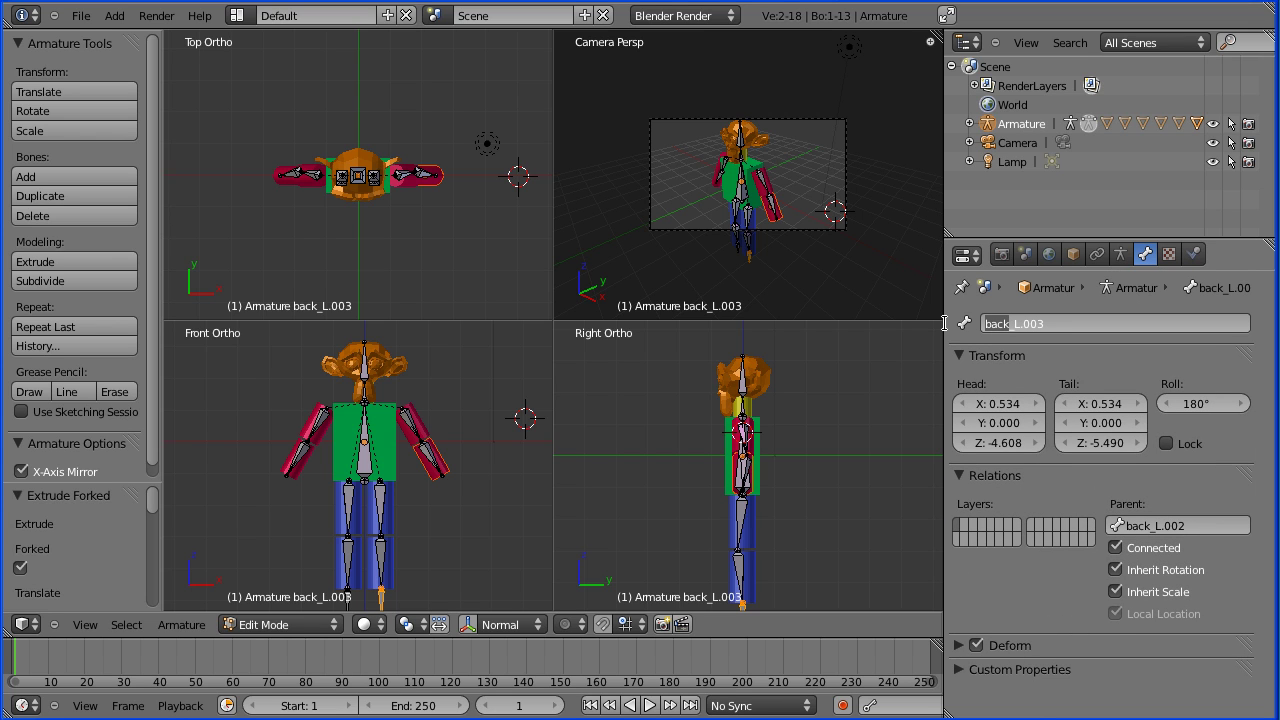
type("target")
key("ctrl+a")
key("Return")
Rename the mirrored right foot bone back_R.003 to target_R.
right_click(348, 598)
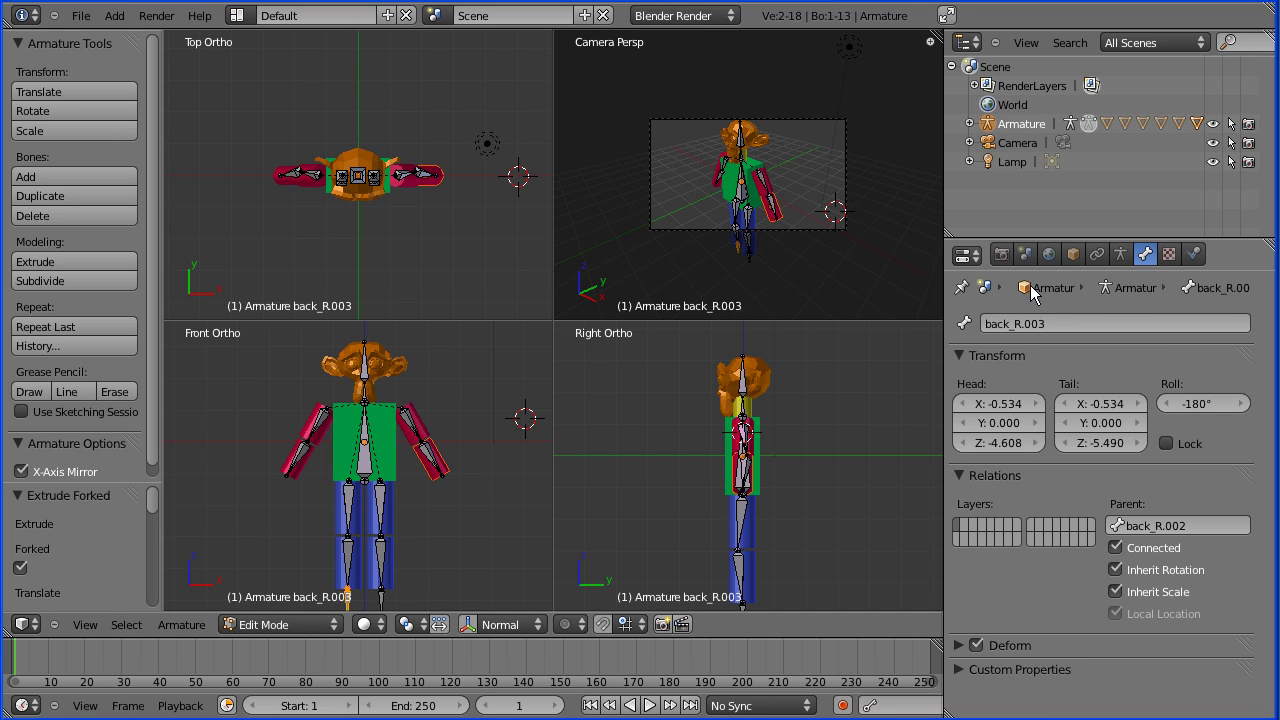
left_click(1007, 325)
key("BackSpace")
key("BackSpace")
key("BackSpace")
key("BackSpace")
key("BackSpace")
type("target_")
key("ctrl+a")
key("Return")
Clear target_L's parent with Alt+P, then select the left shin bone back_L.002.
right_click(381, 598)
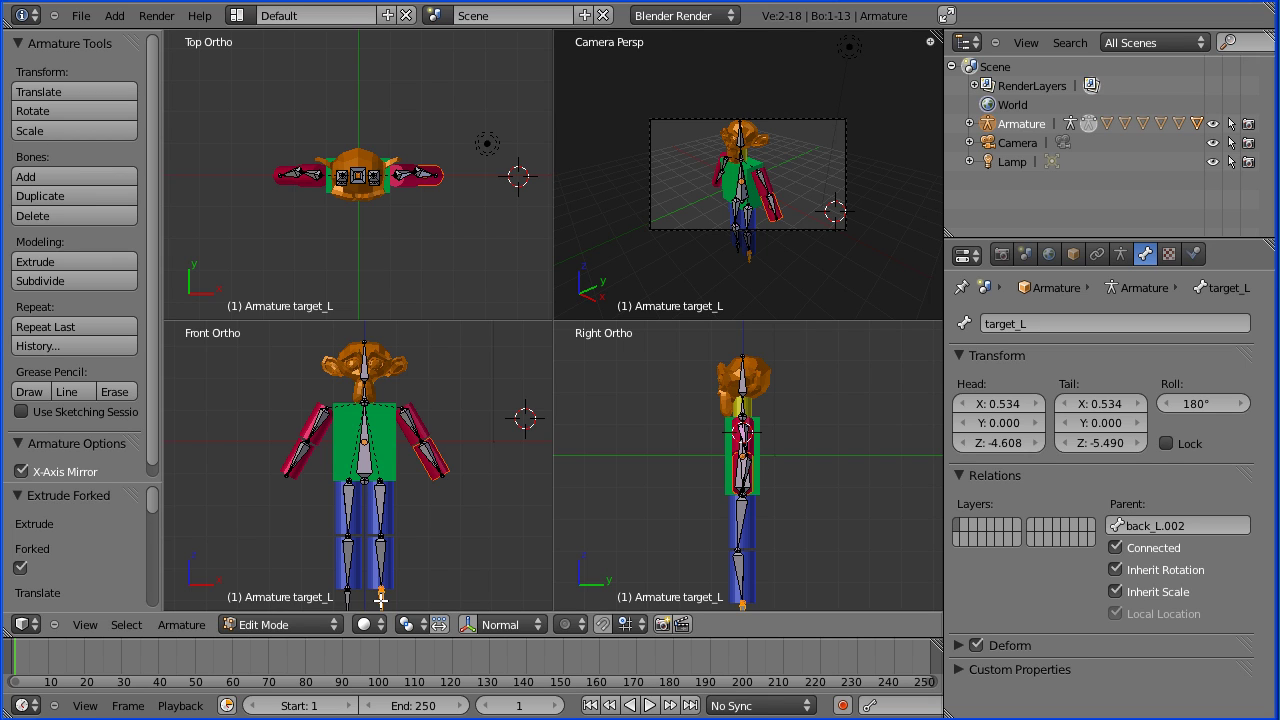
key("alt+p")
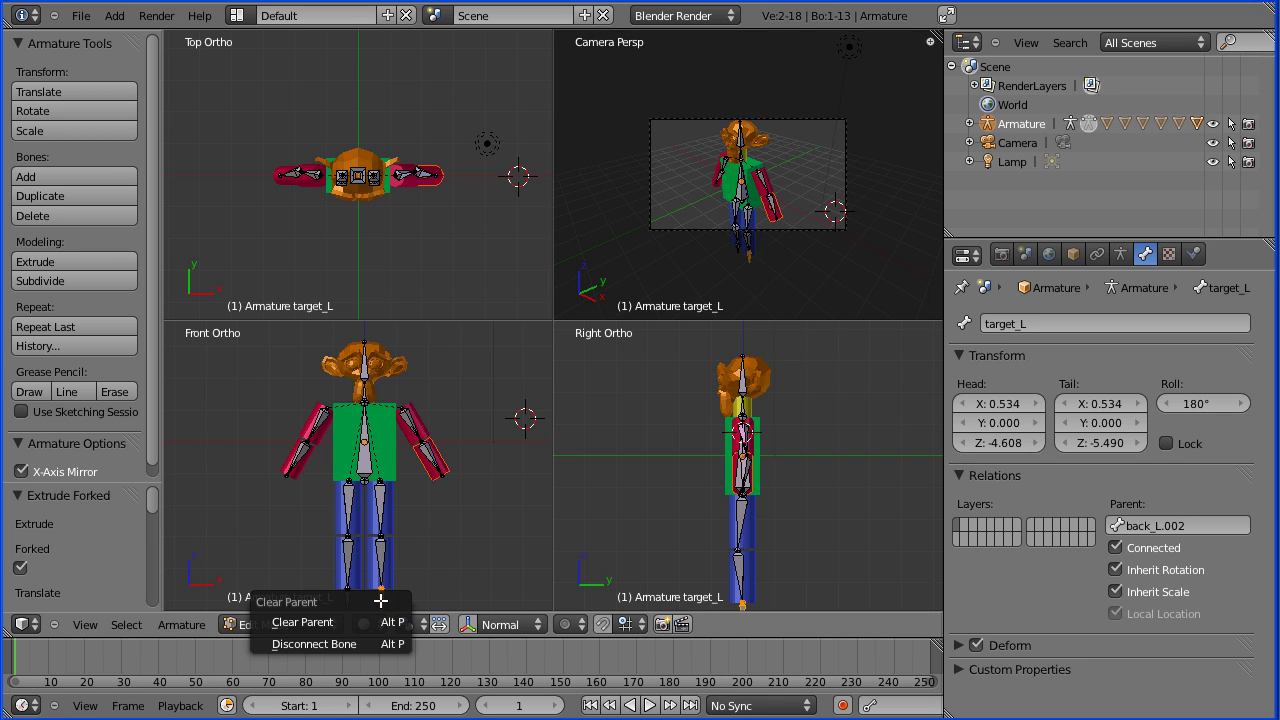
left_click(330, 622)
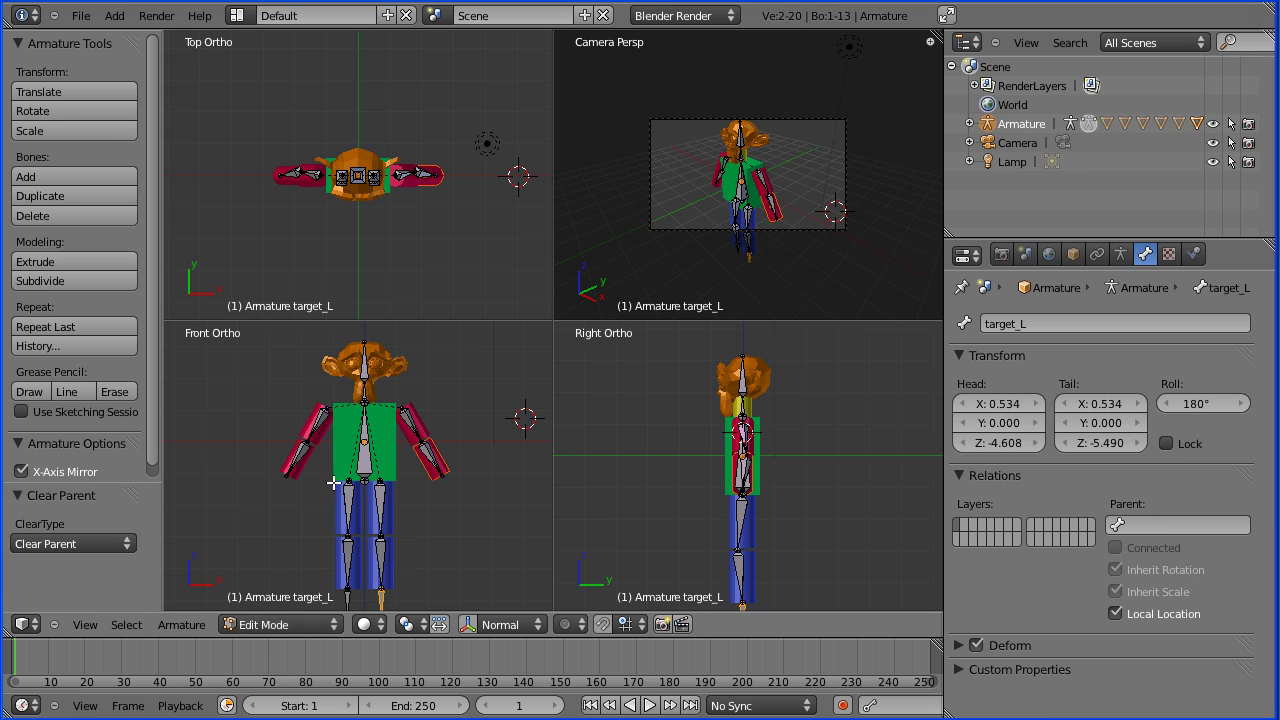
right_click(381, 554)
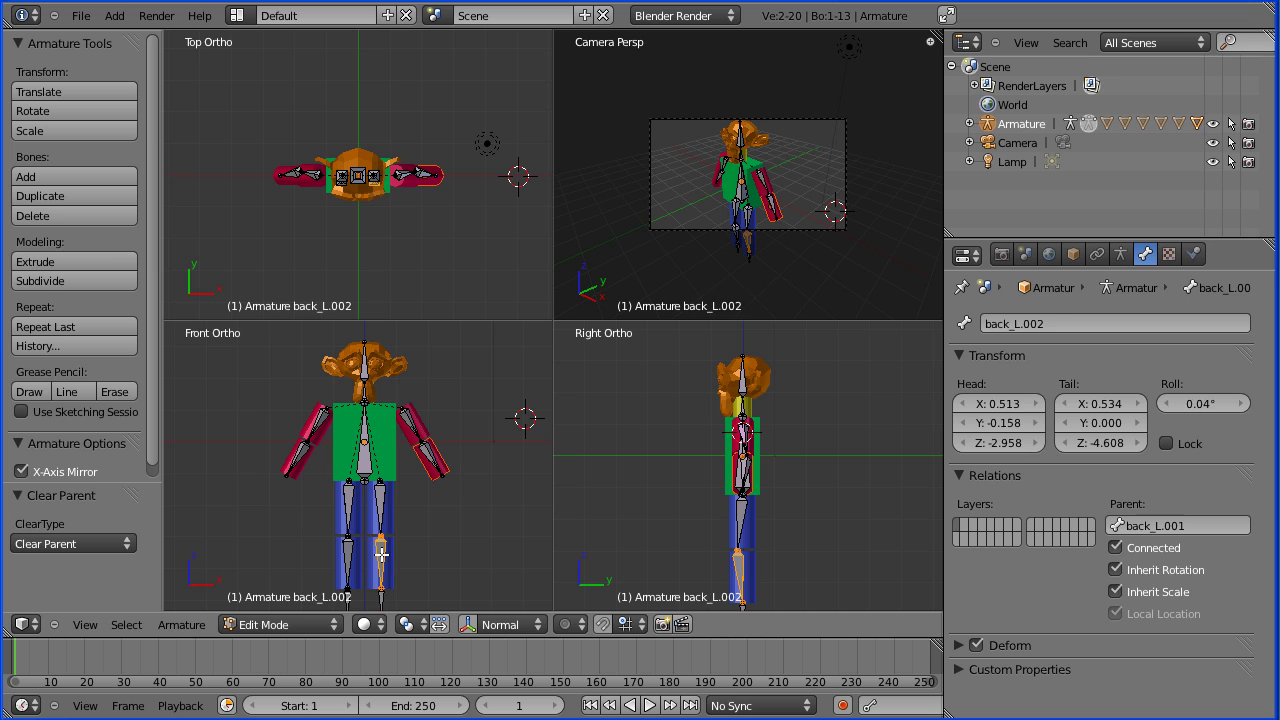
left_click(313, 623)
In Pose Mode, set back_L.002's IK constraint target to Armature with bone target_L.
left_click(313, 562)
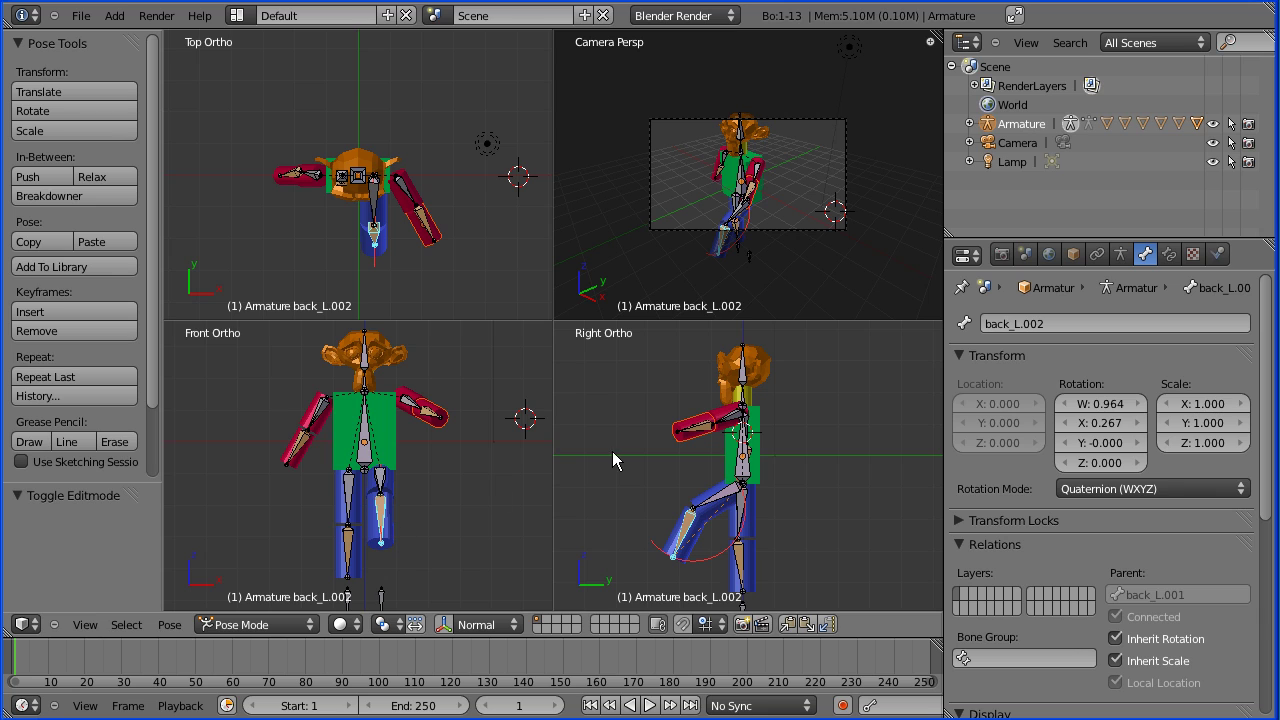
left_click(1169, 254)
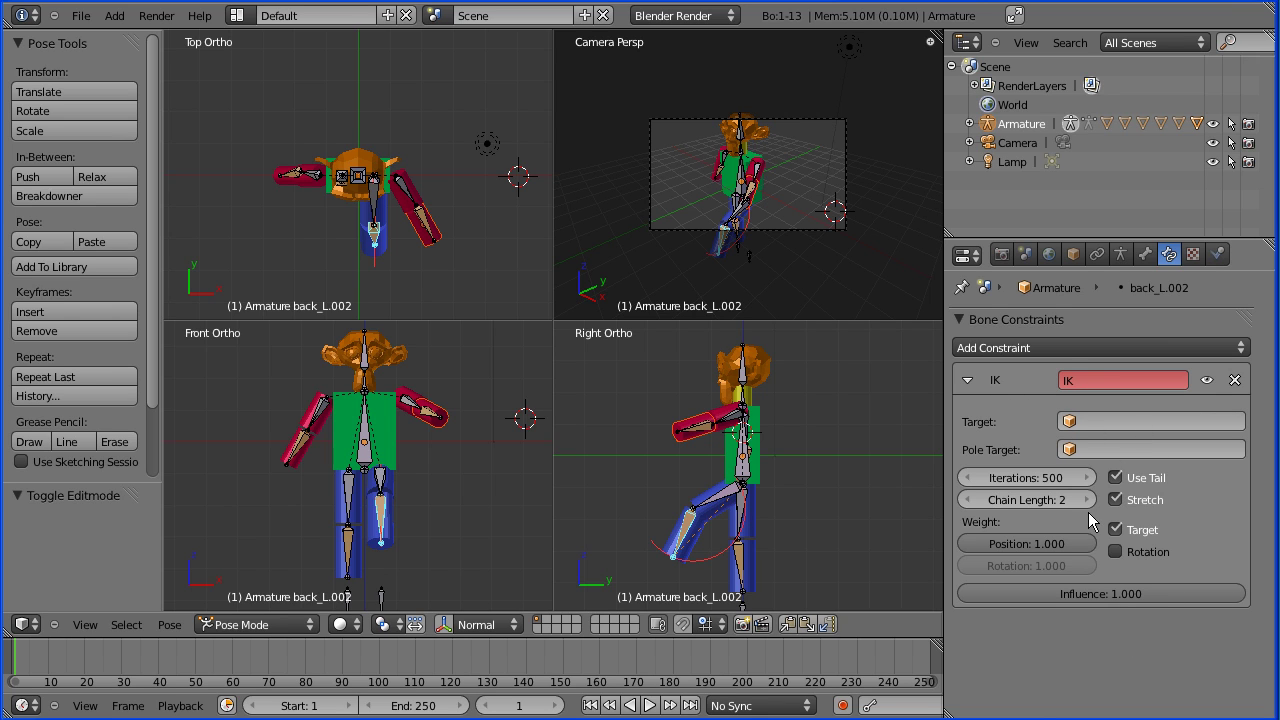
left_click(1097, 423)
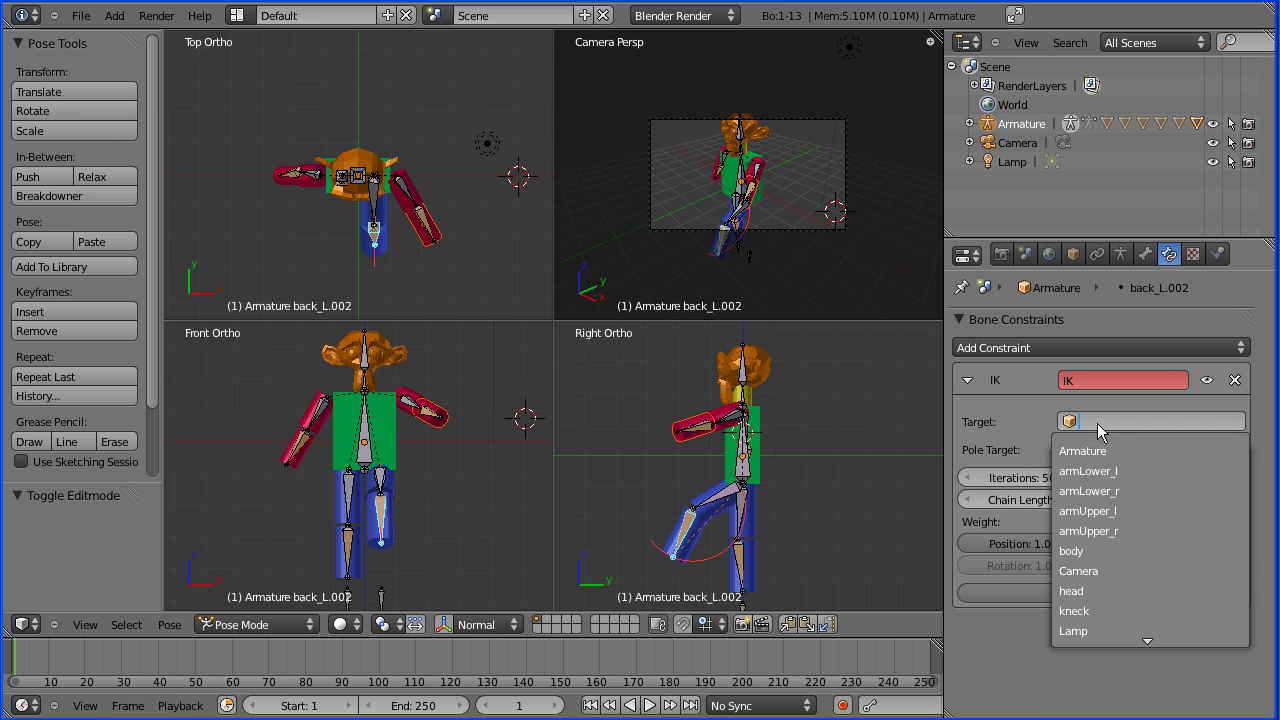
left_click(1088, 451)
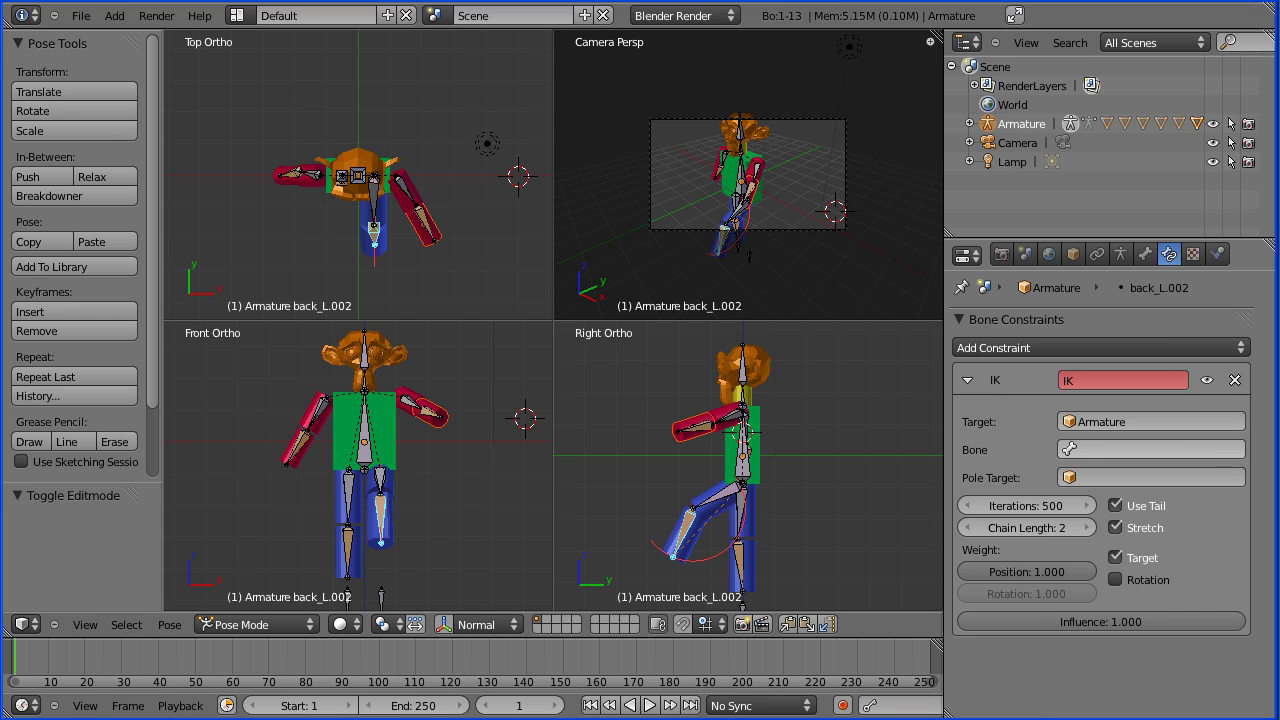
left_click(1070, 422)
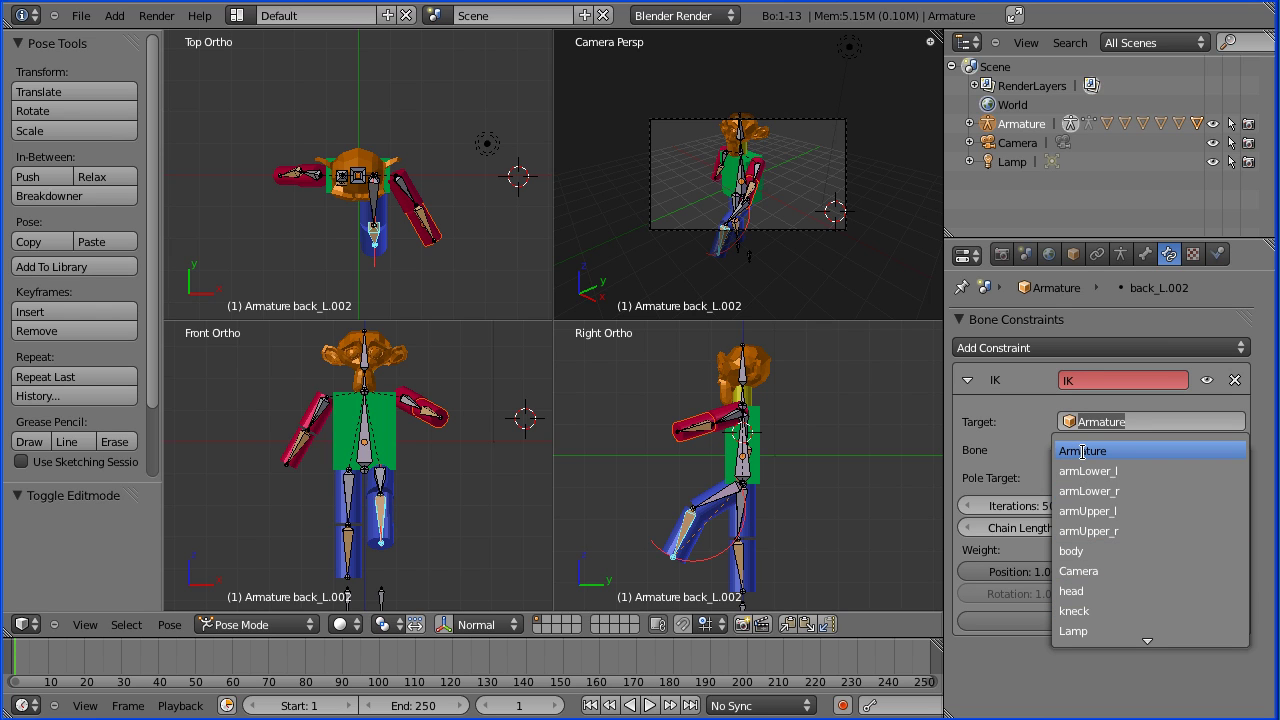
left_click(1082, 451)
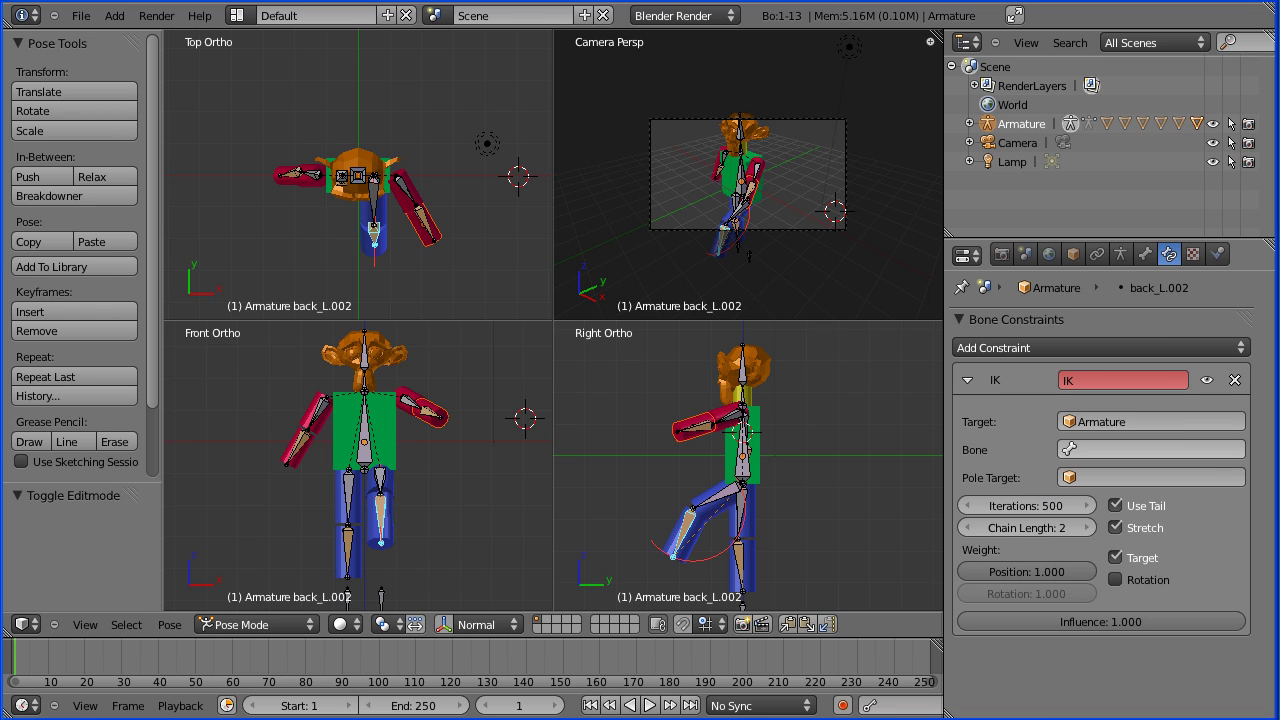
left_click(1087, 451)
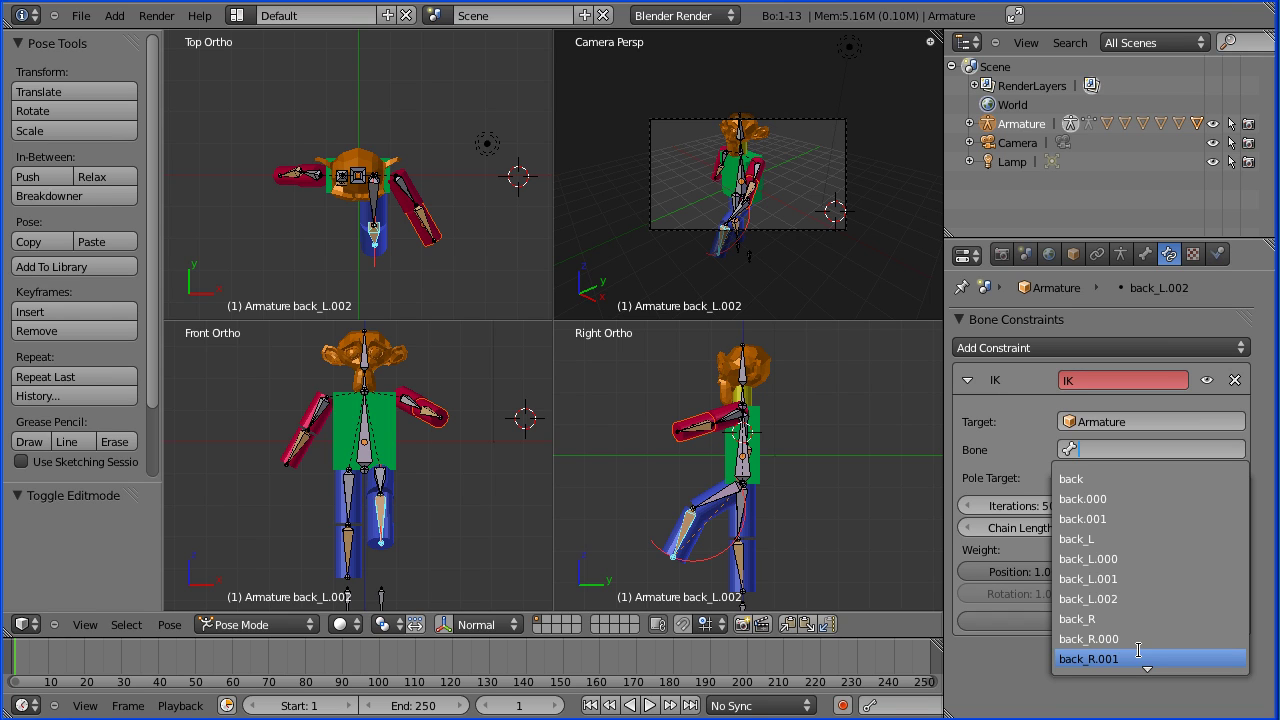
scroll(1138, 651, "down", 3)
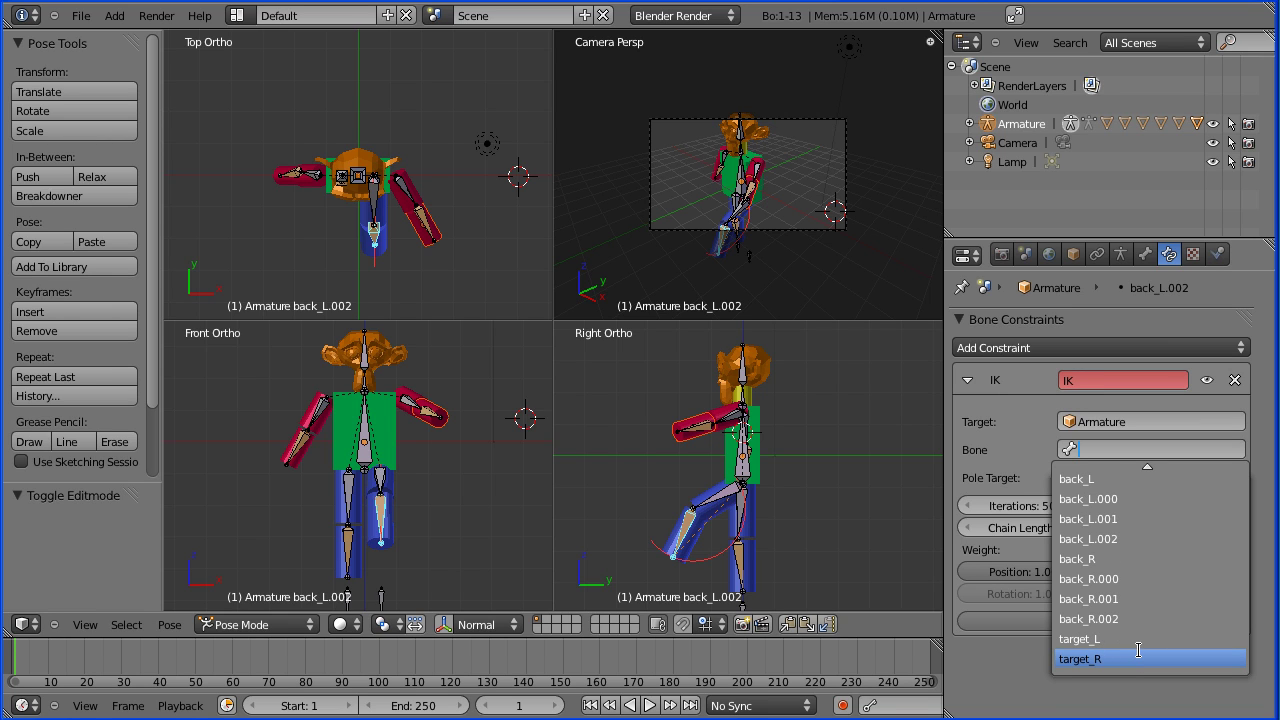
scroll(1138, 650, "up", 1)
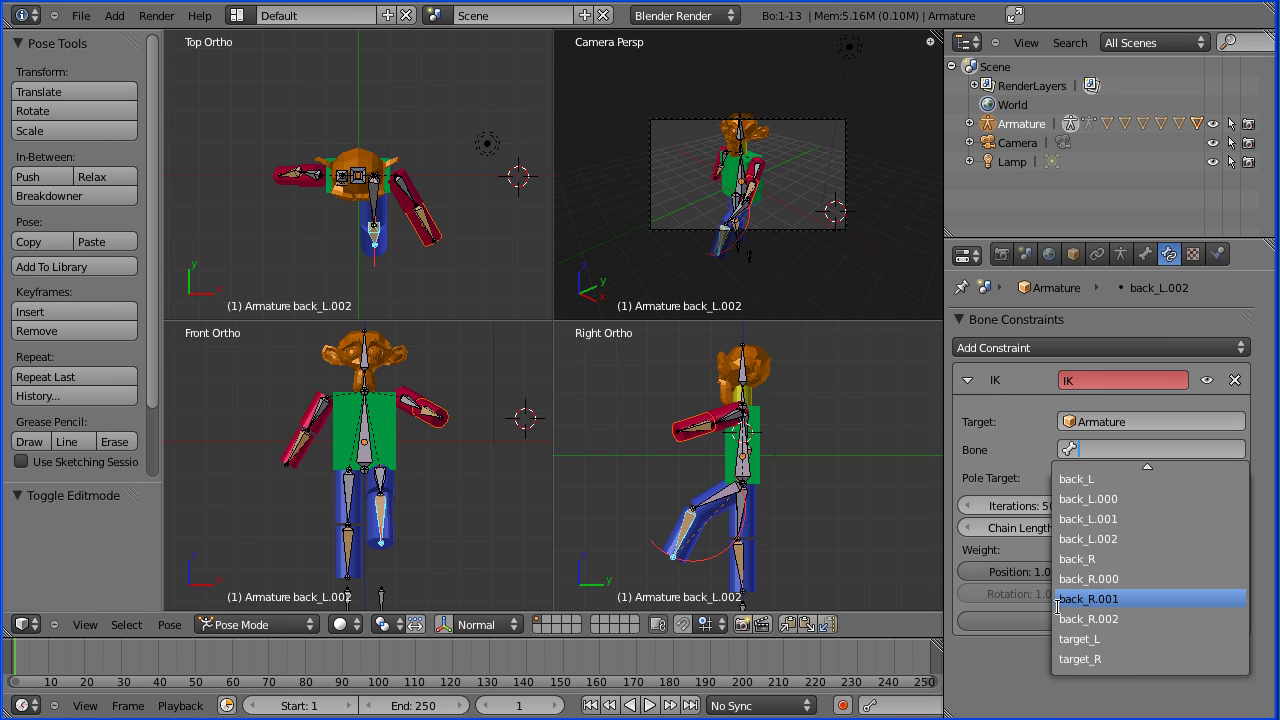
left_click(1138, 639)
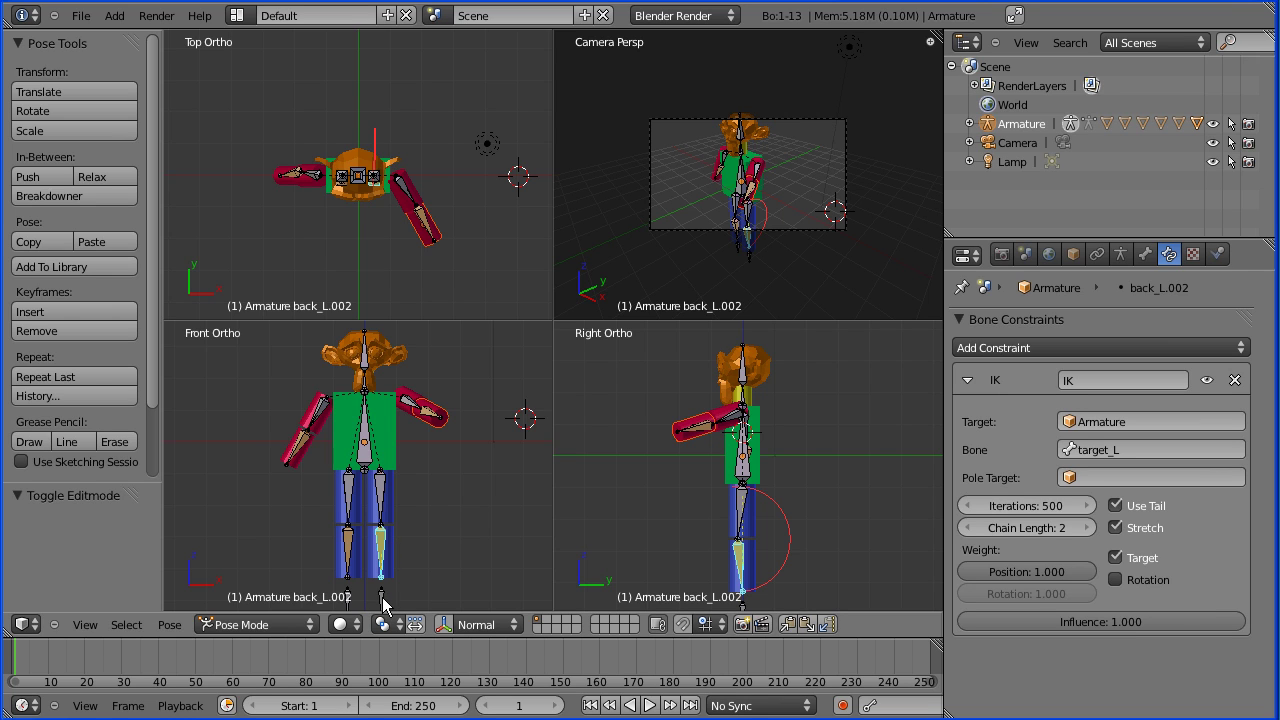
Set back_R.002's IK constraint target to Armature with bone target_R.
right_click(350, 553)
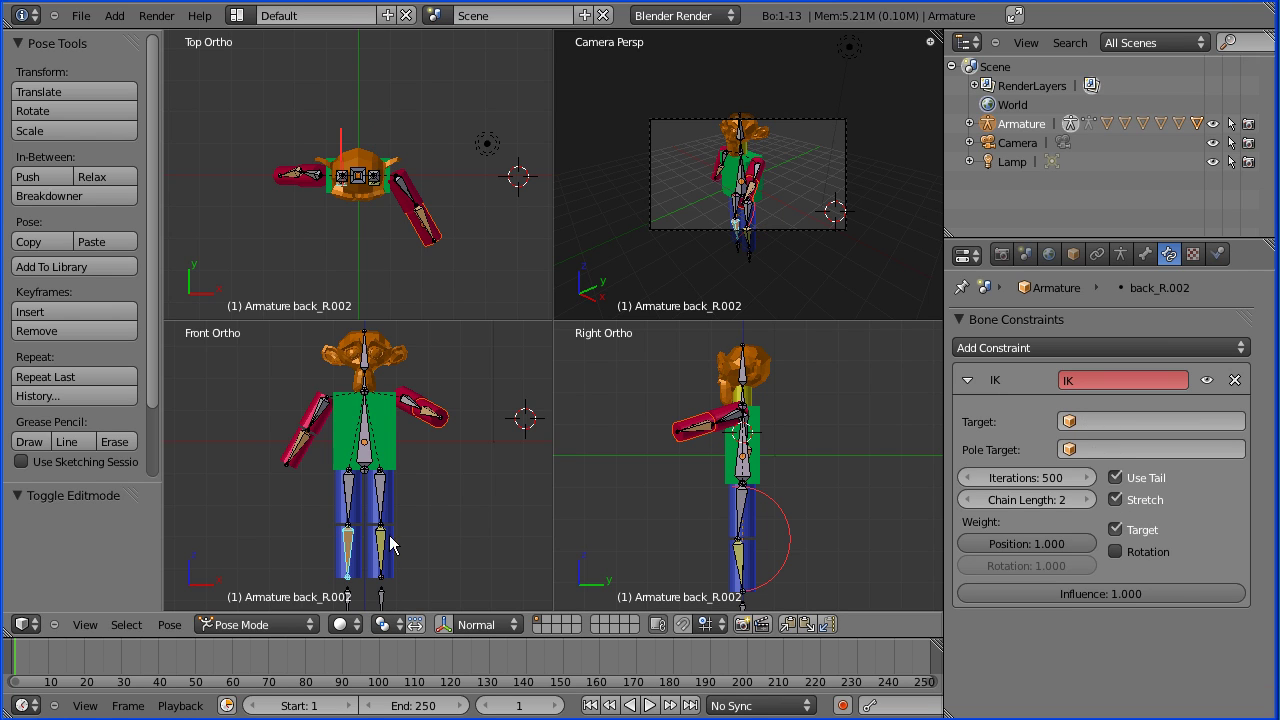
left_click(1089, 419)
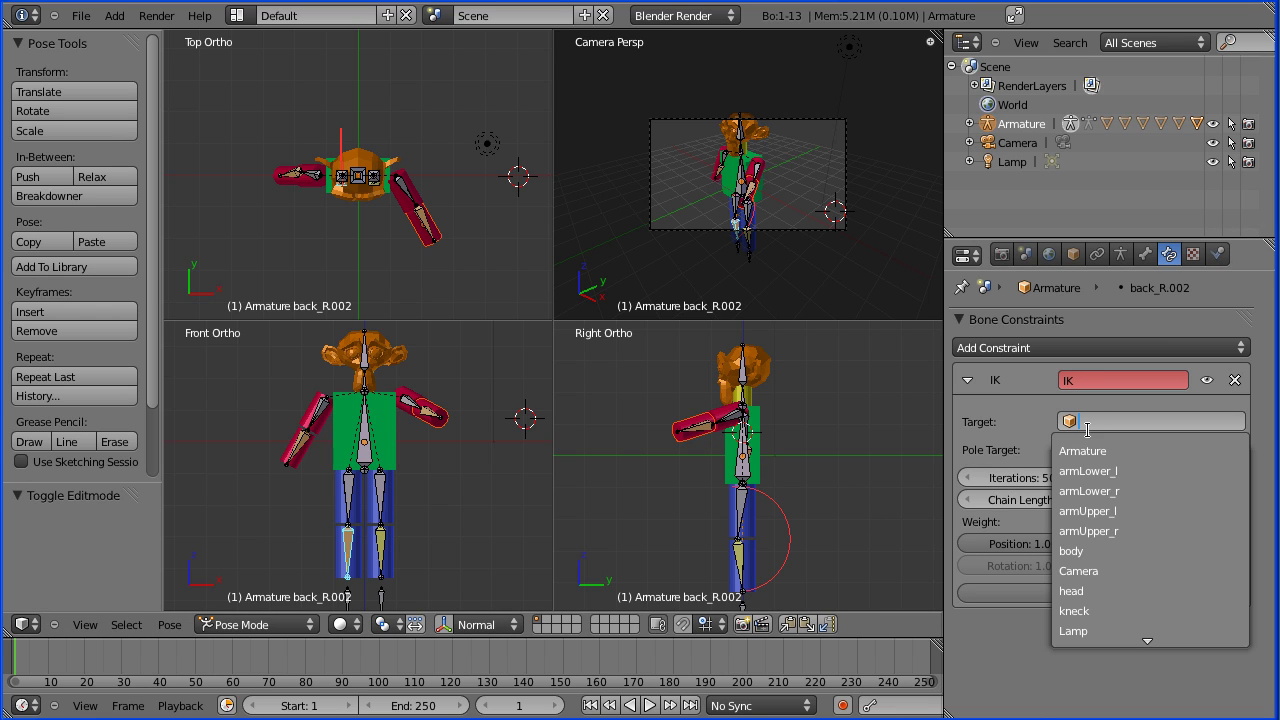
left_click(1090, 450)
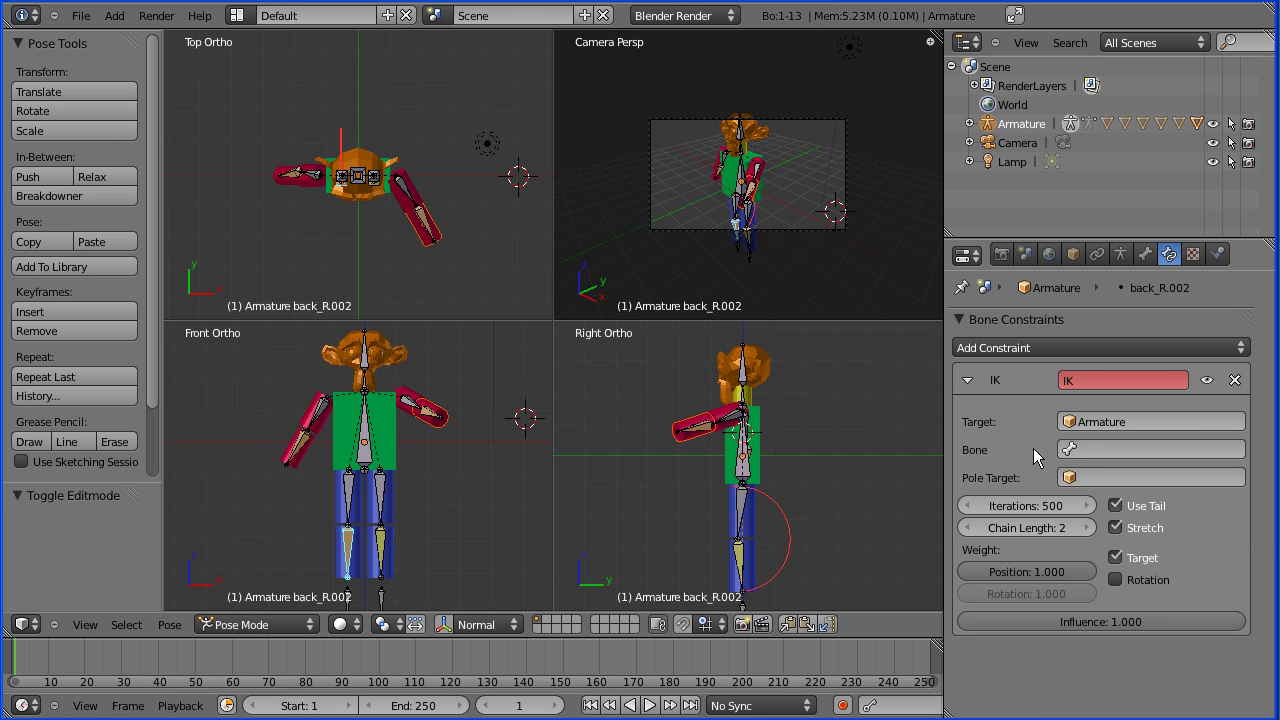
left_click(1089, 449)
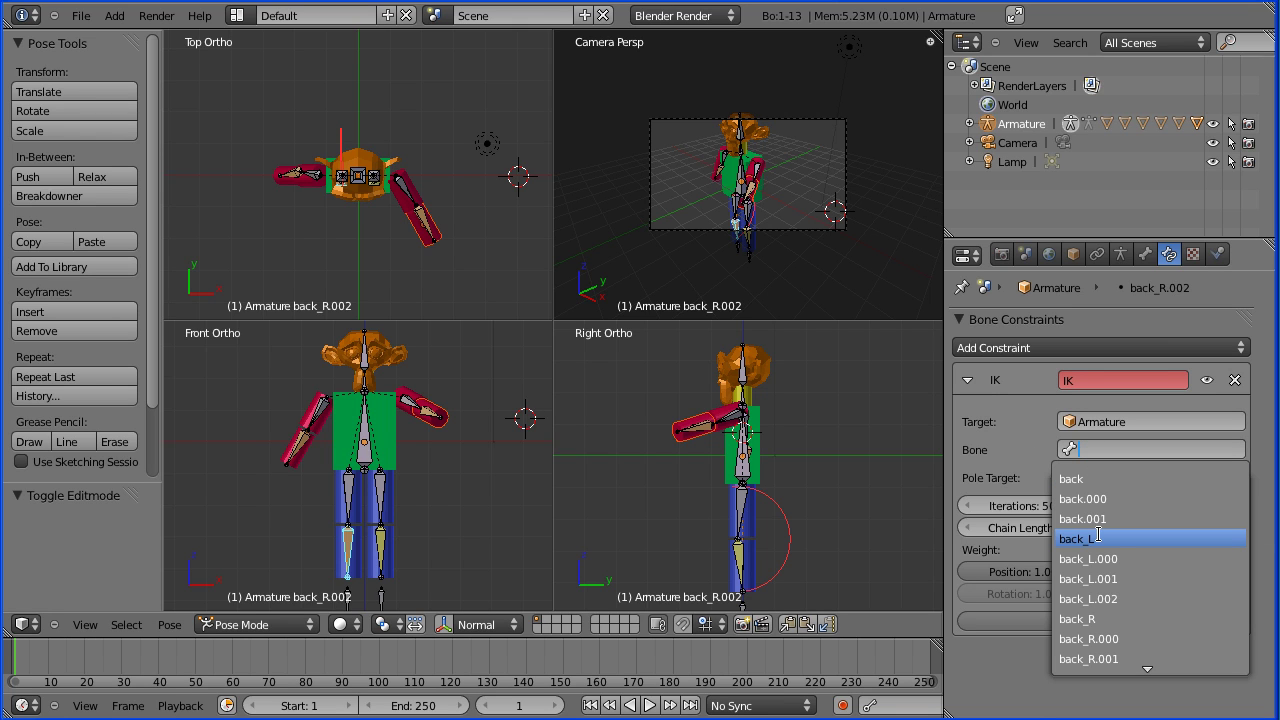
scroll(1098, 535, "down", 10)
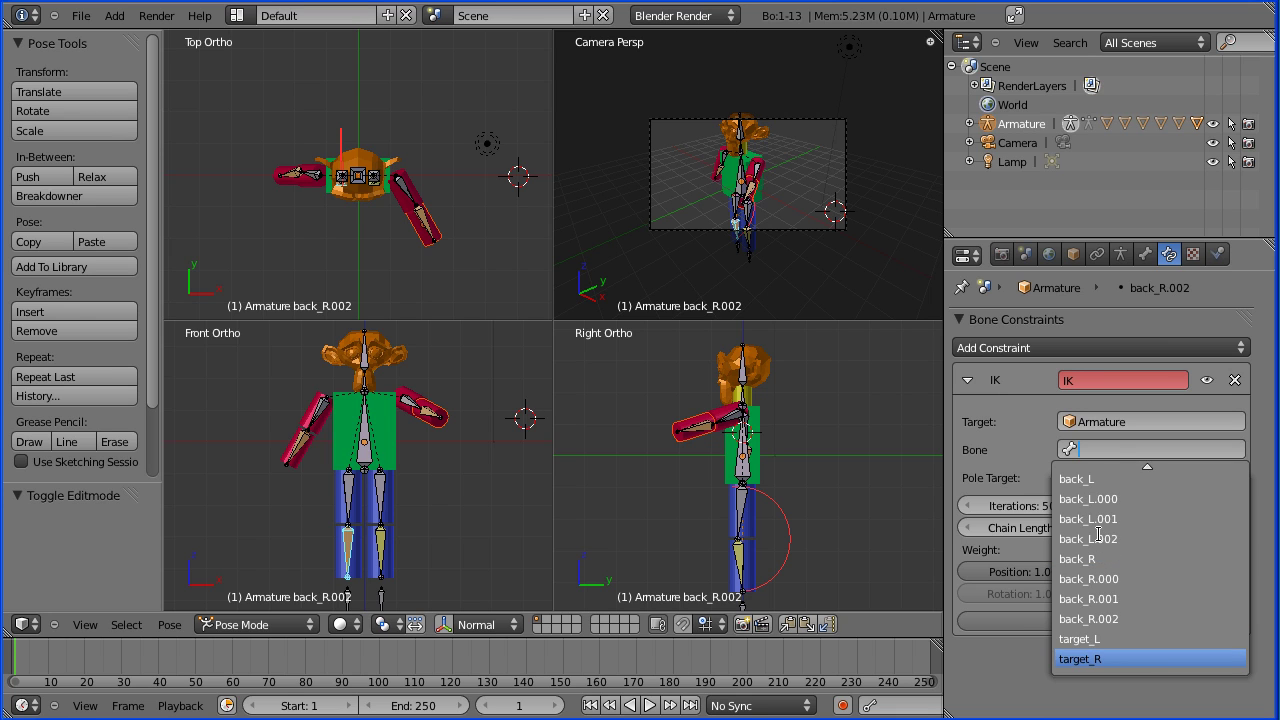
key("Return")
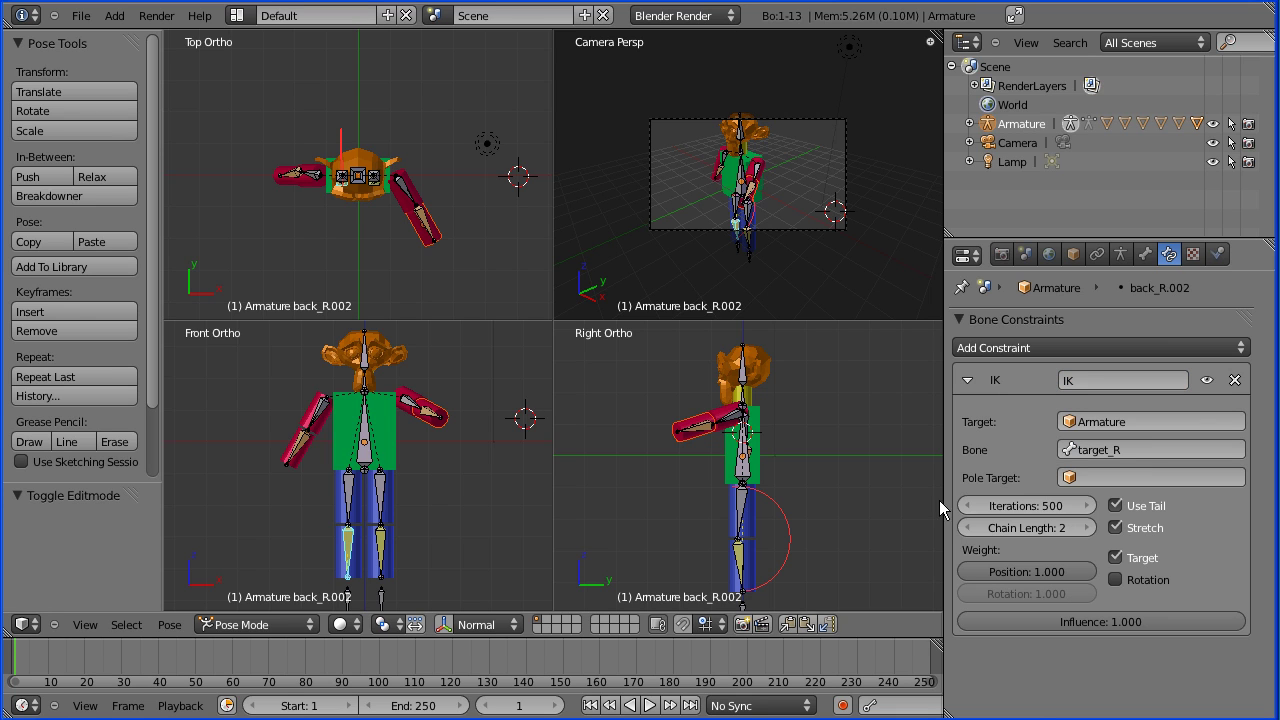
right_click(750, 480)
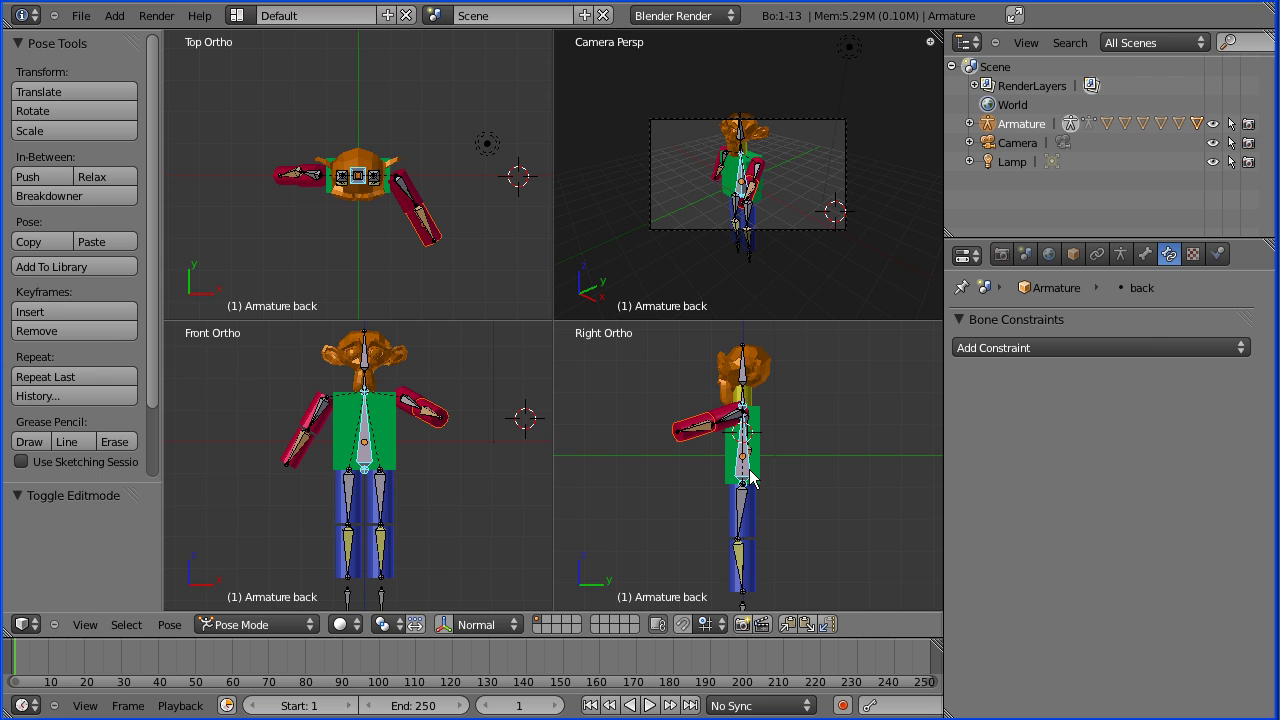
key("g")
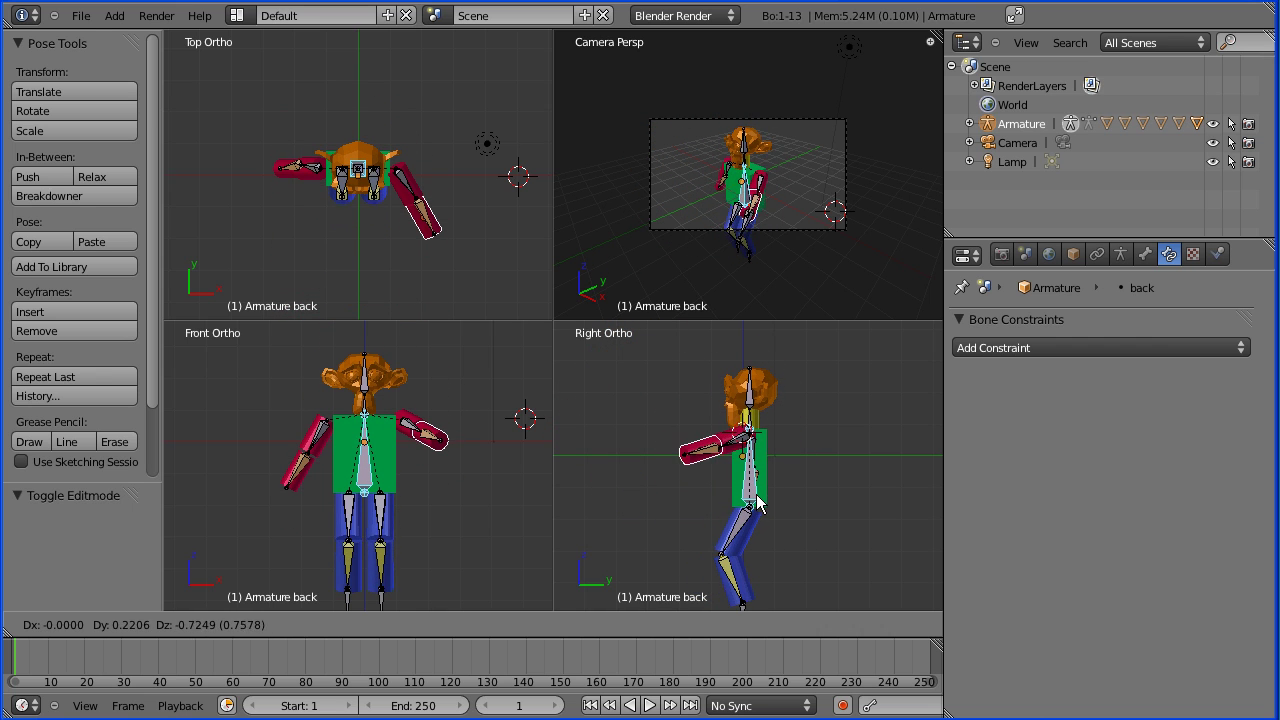
left_click(750, 510)
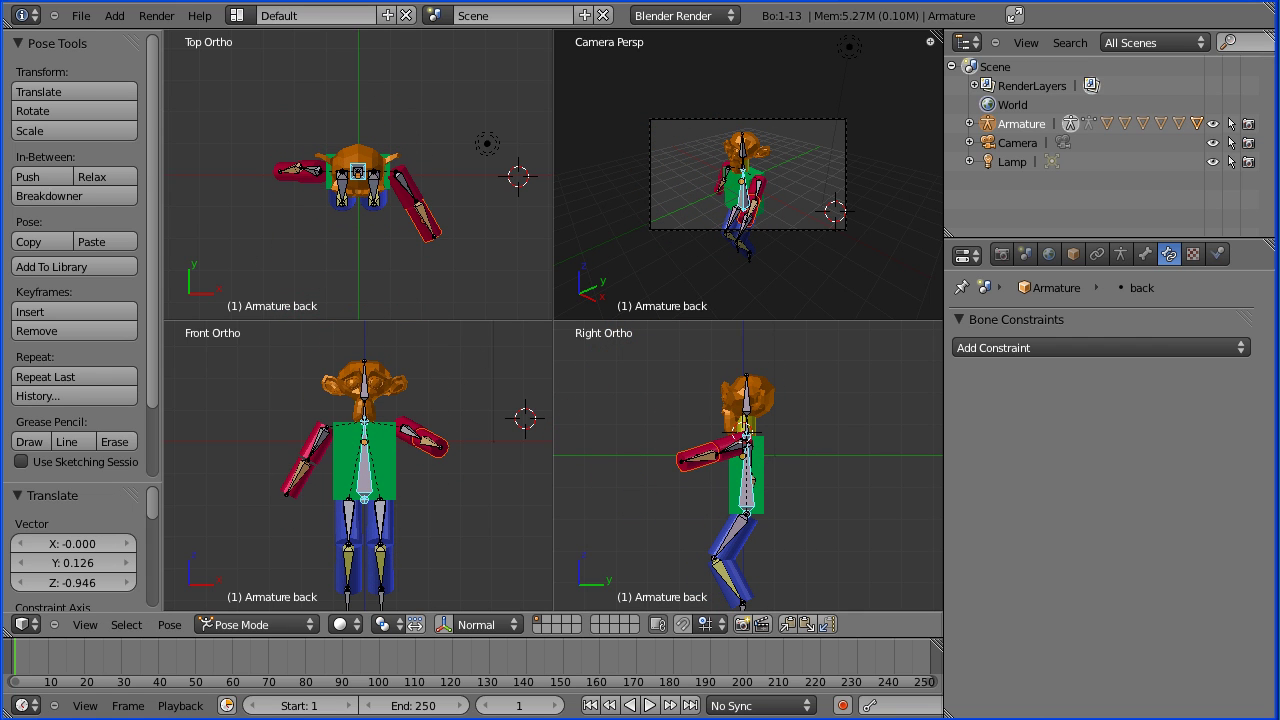
right_click(752, 508)
right_click(752, 508)
key("g")
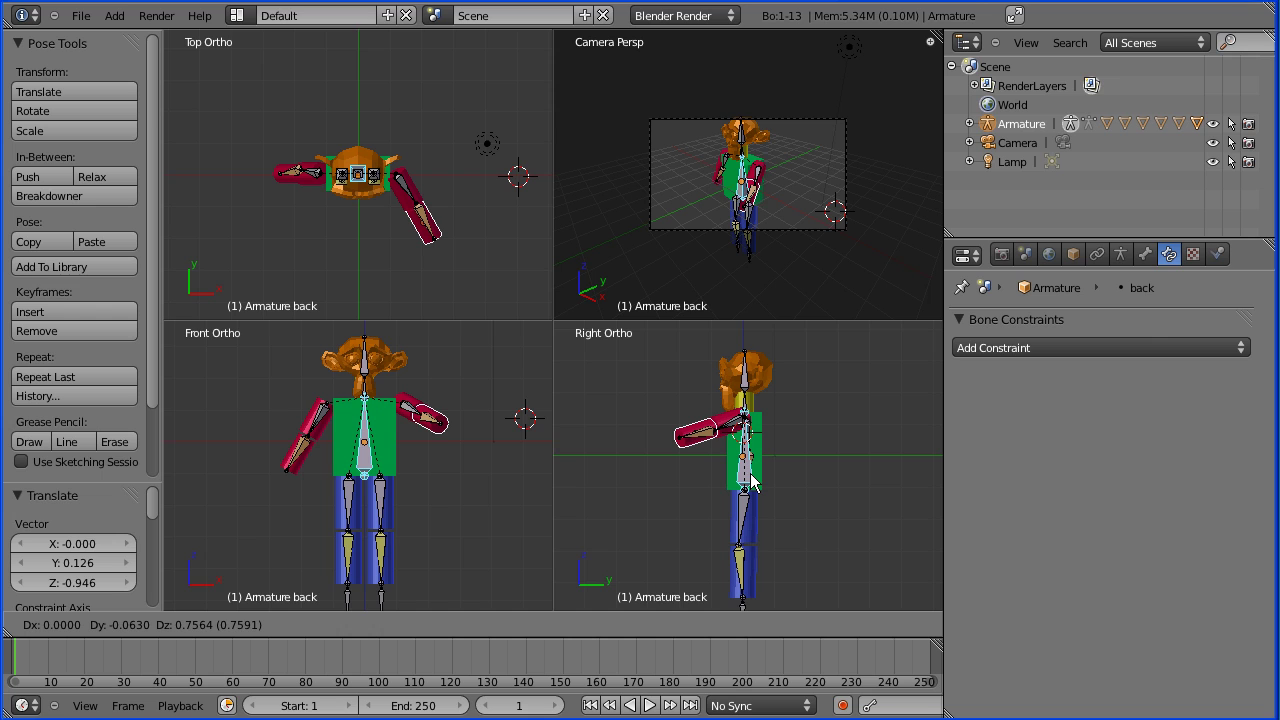
left_click(752, 480)
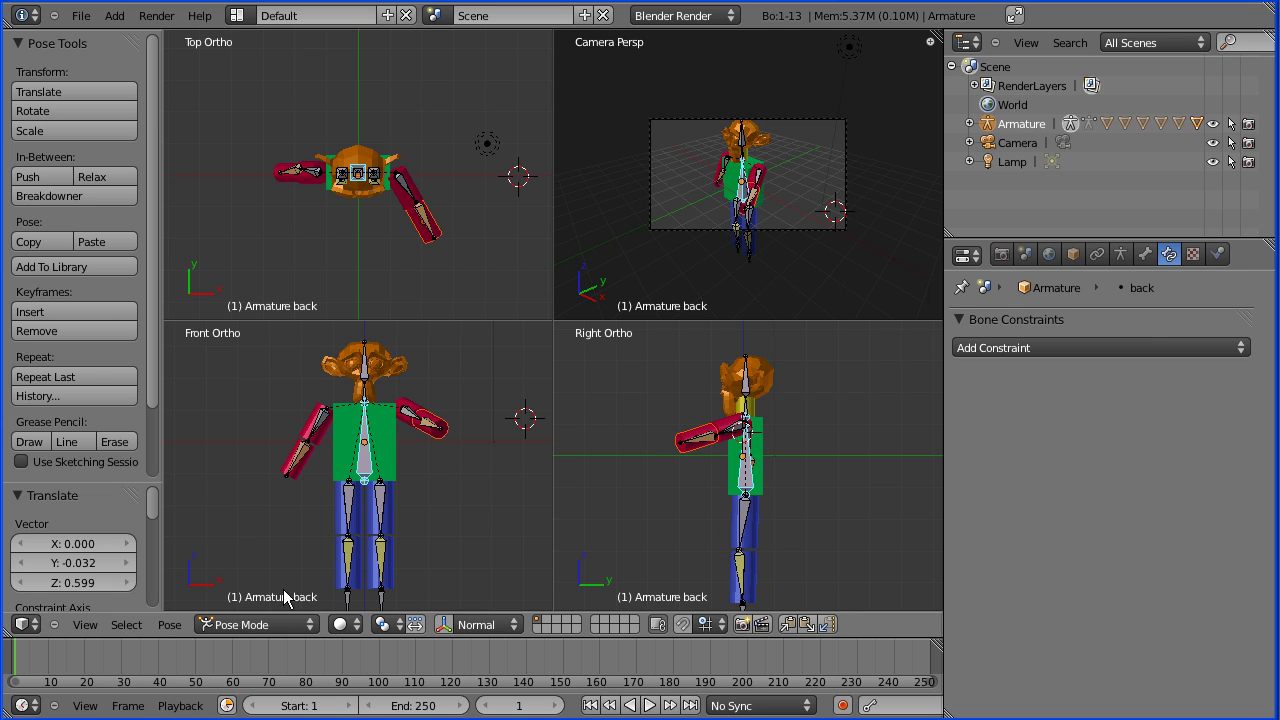
Put the armature in Edit Mode and add a new bone at the 3D cursor with Shift+A.
left_click(294, 626)
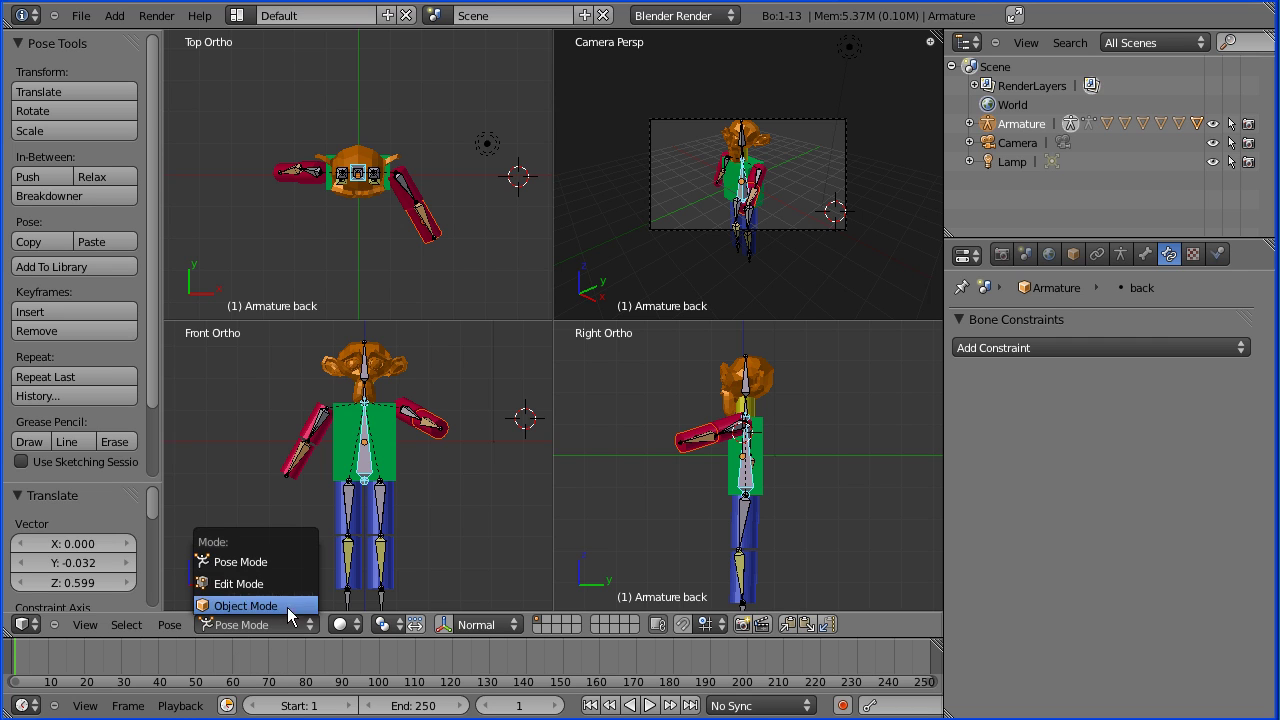
left_click(290, 584)
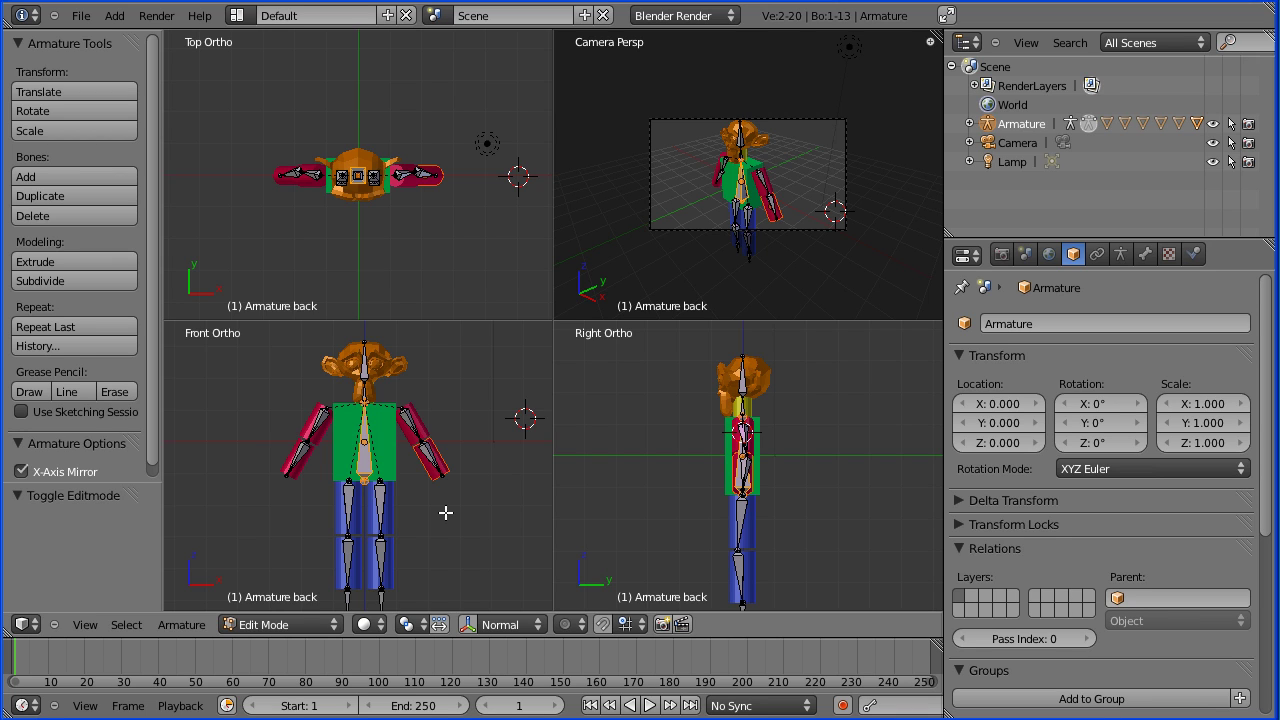
key("shift+a")
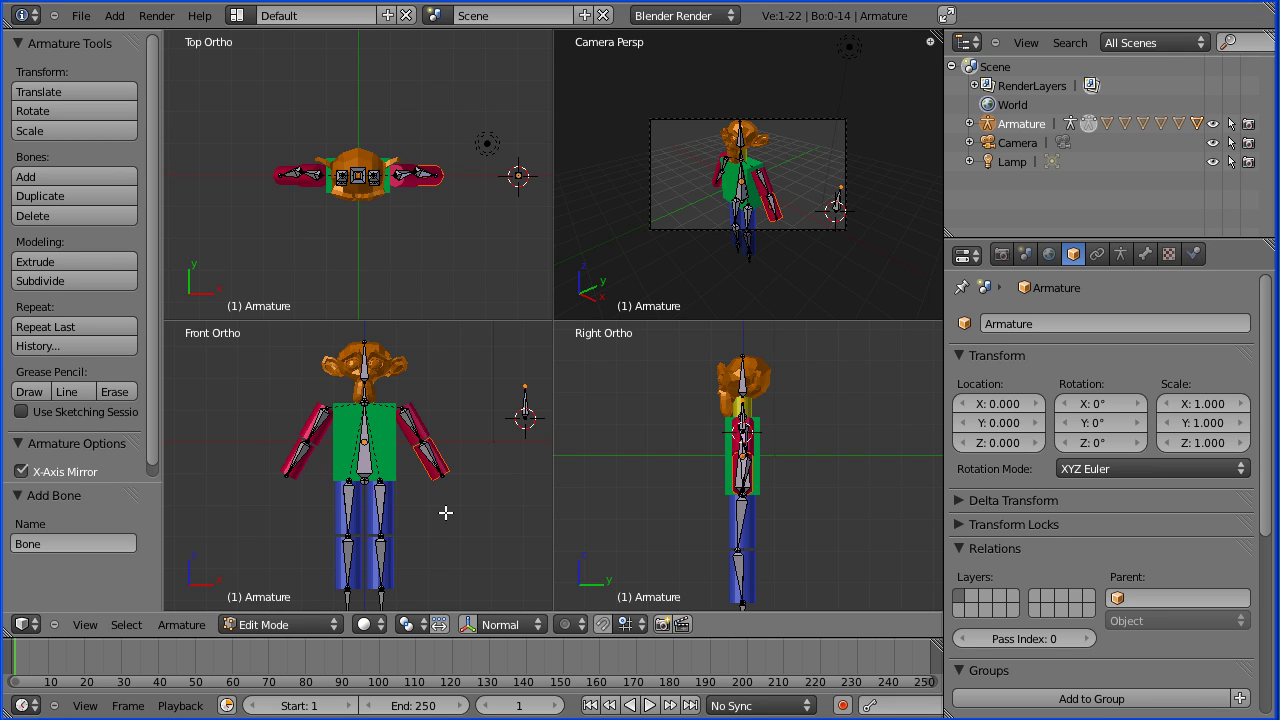
Select the new bone and rename it root in the Bone properties.
right_click(526, 403)
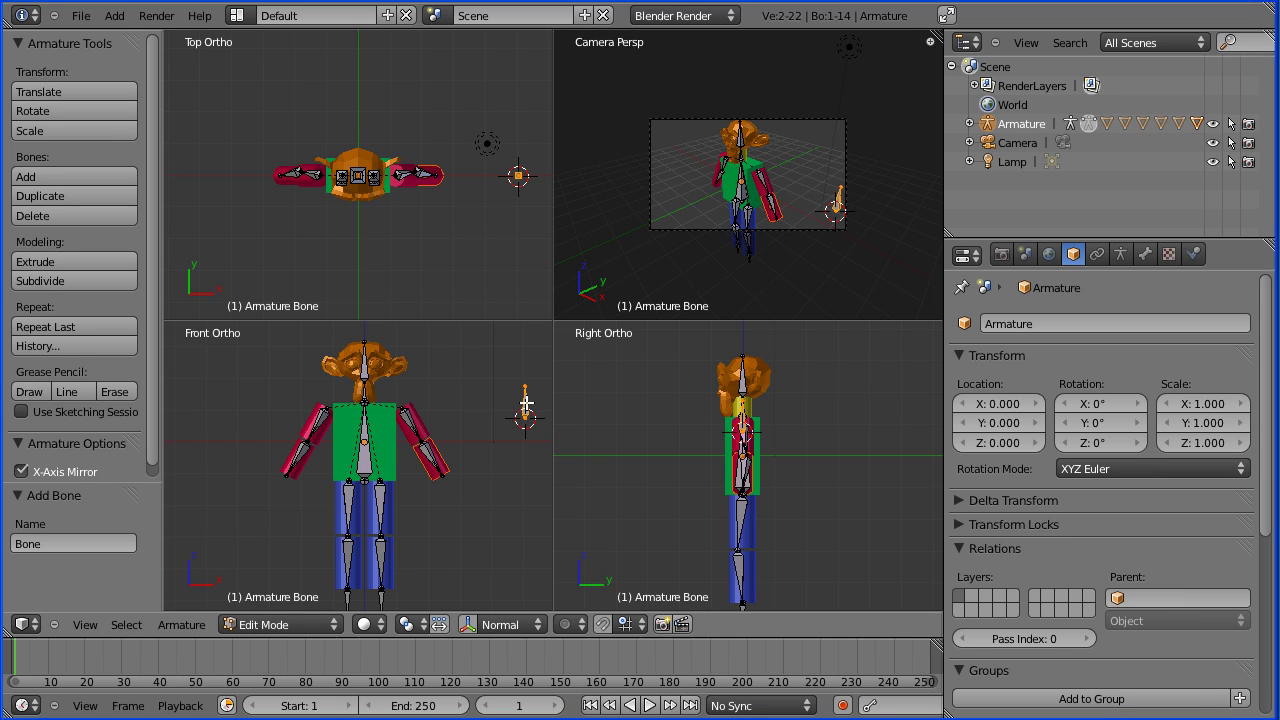
left_click(1145, 254)
left_click(1018, 319)
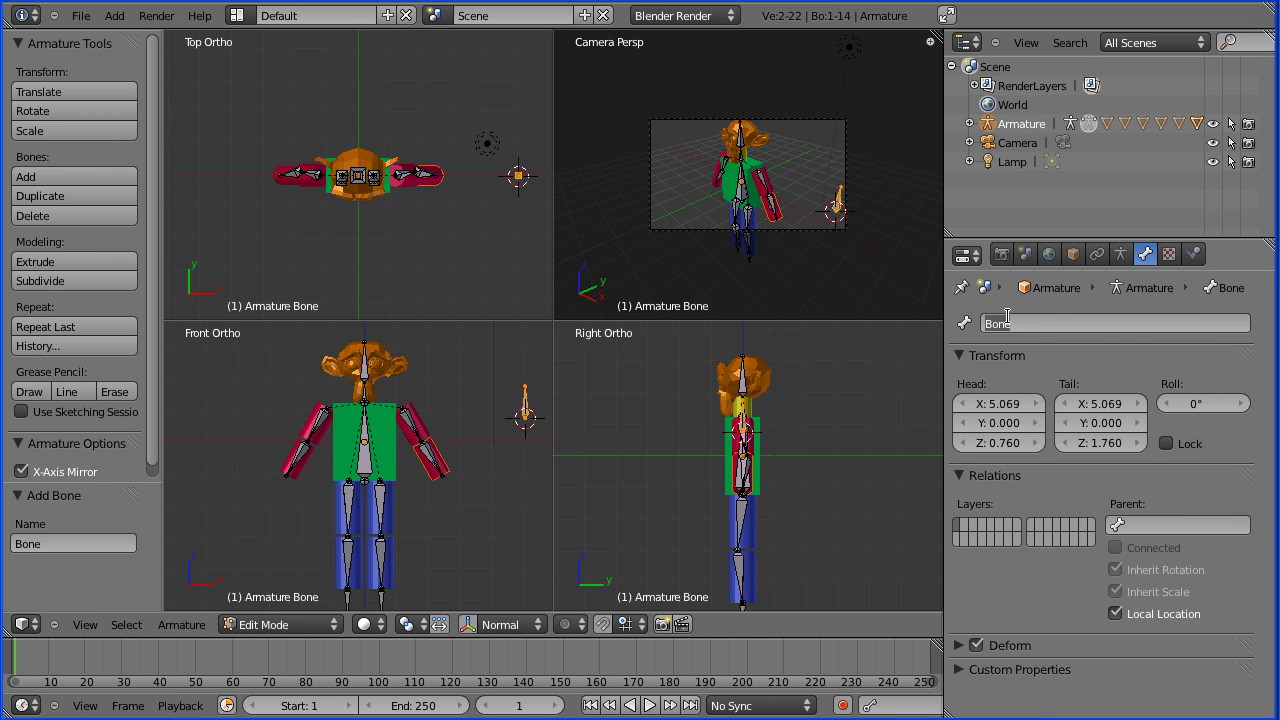
type("root")
key("Return")
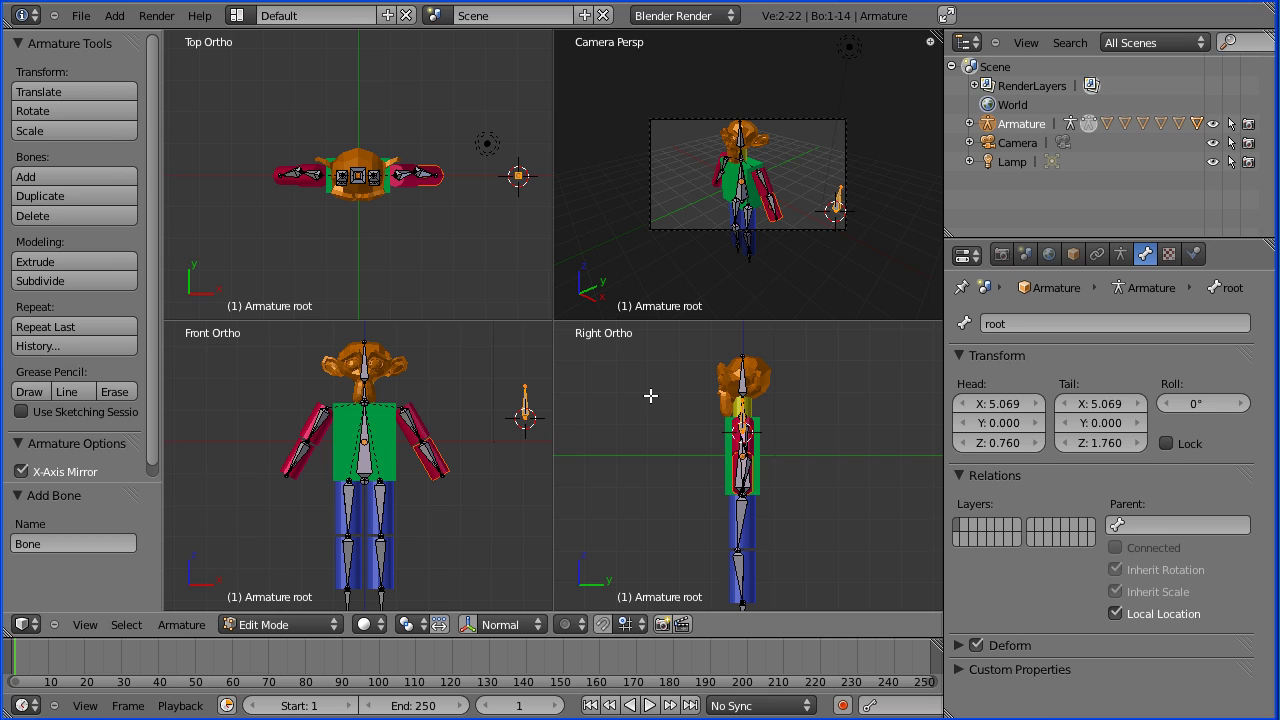
Rotate root 90°, scale it by 1.86 and move it to the ground between the feet.
type("r")
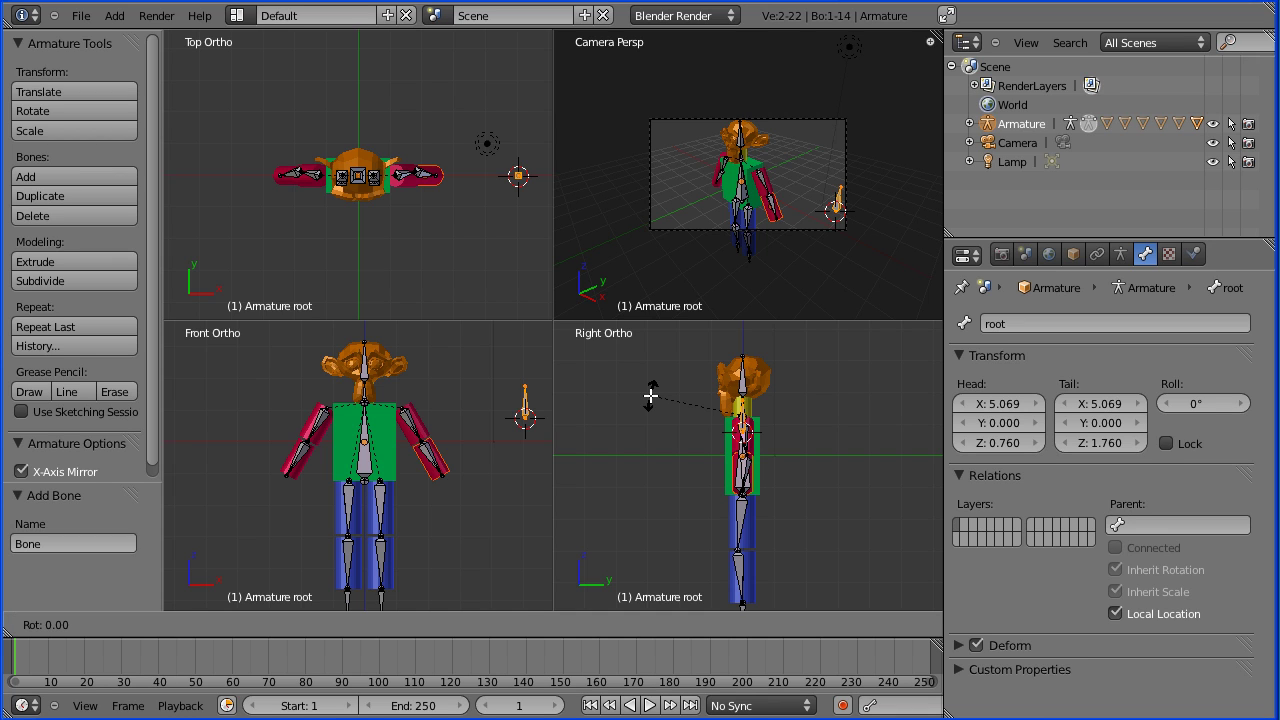
type("90")
key("Return")
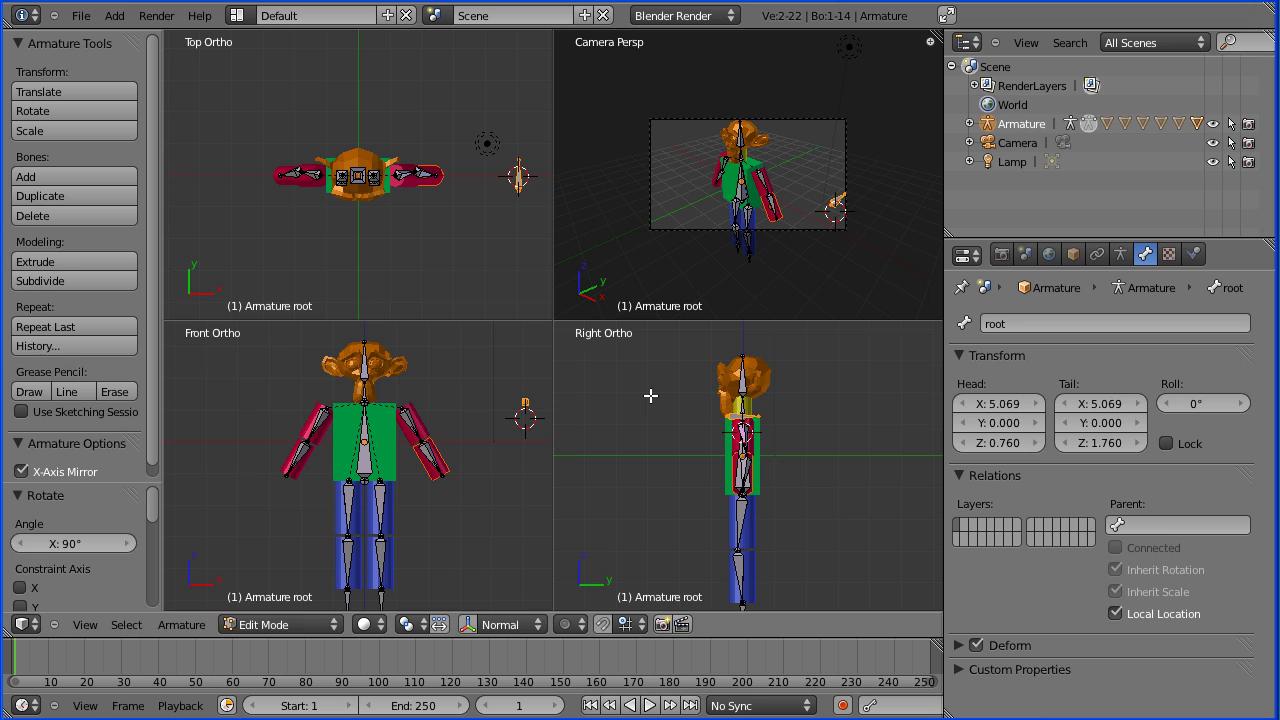
key("s")
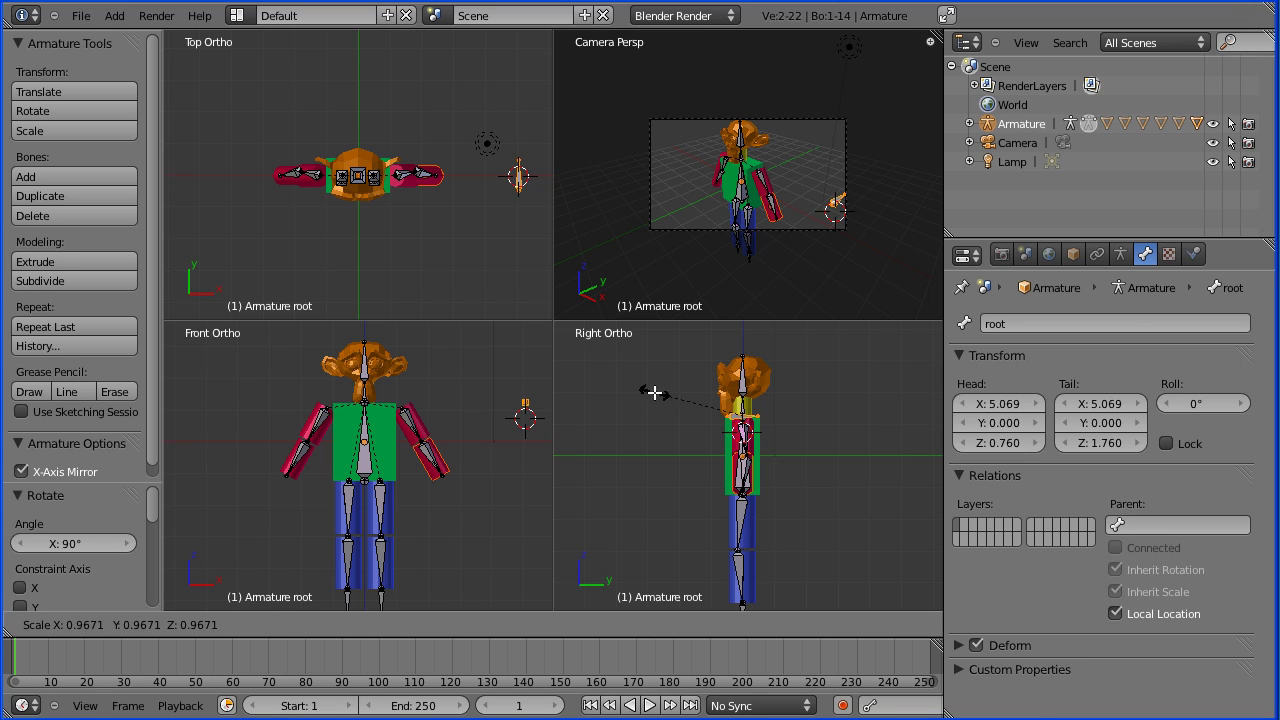
left_click(583, 348)
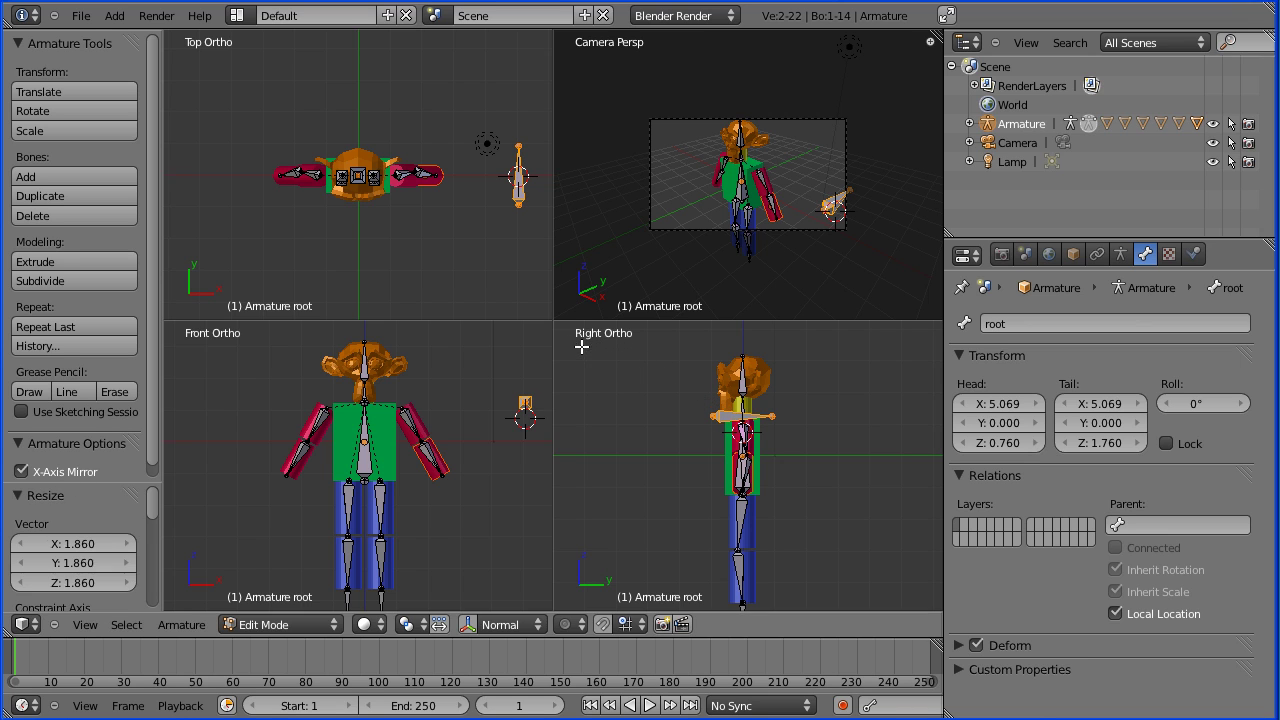
key("g")
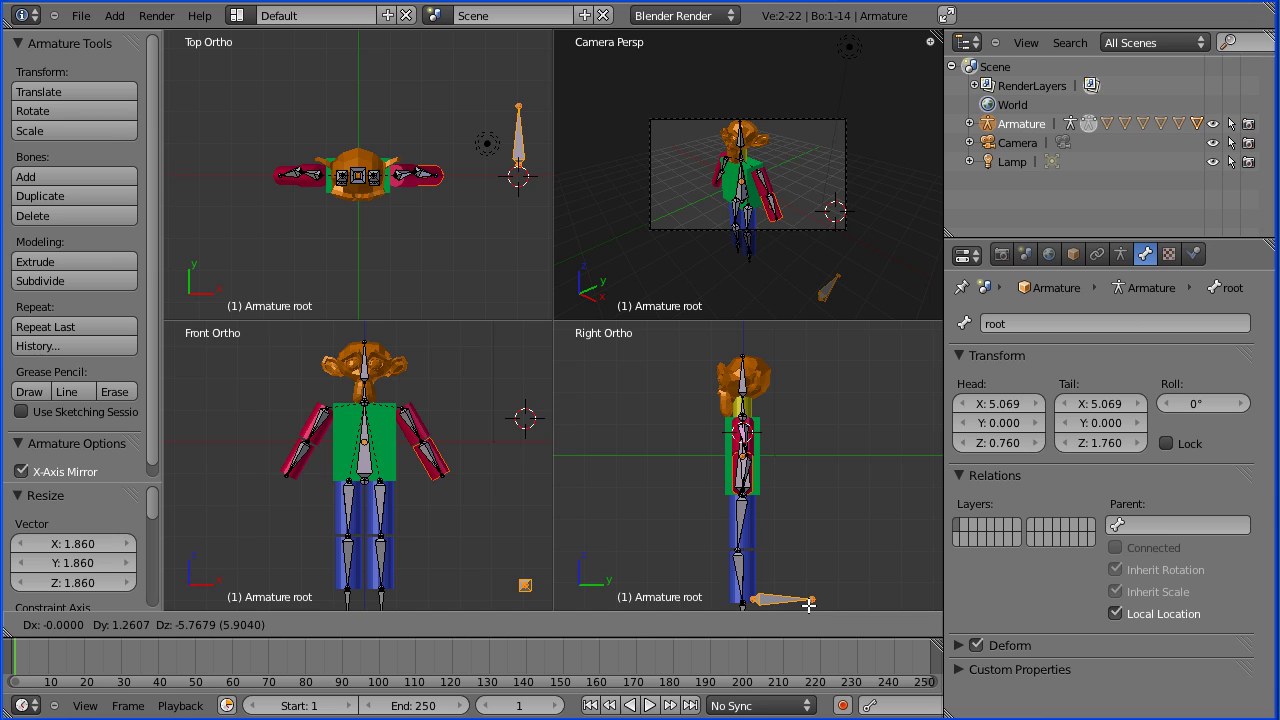
left_click(810, 605)
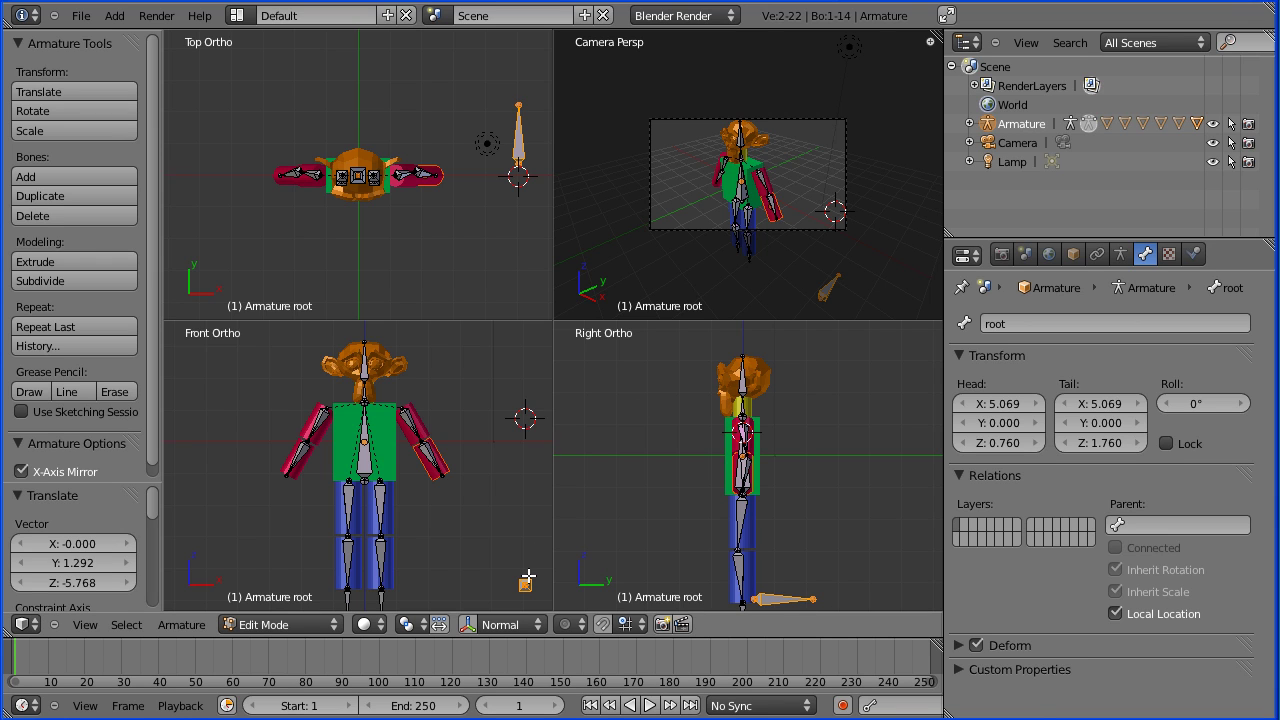
key("g")
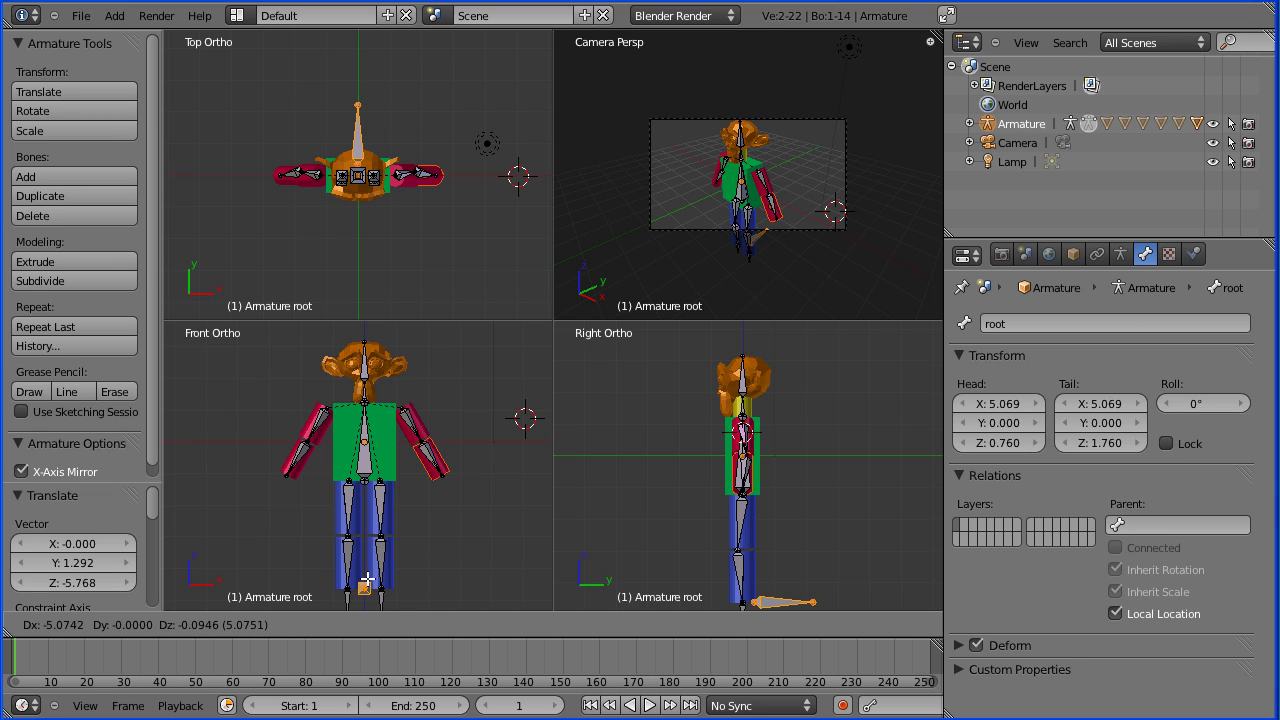
left_click(367, 578)
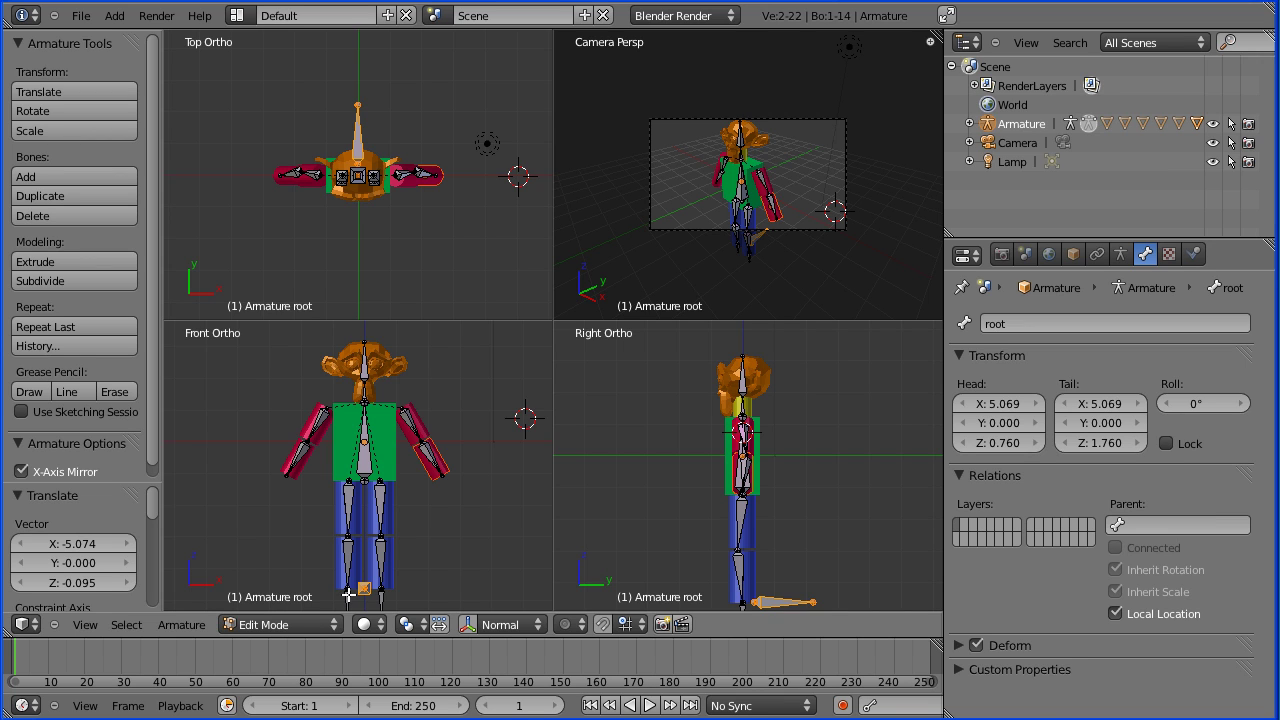
Select target_R, target_L and the back bone with root active, and parent them with Keep Offset.
right_click(346, 596)
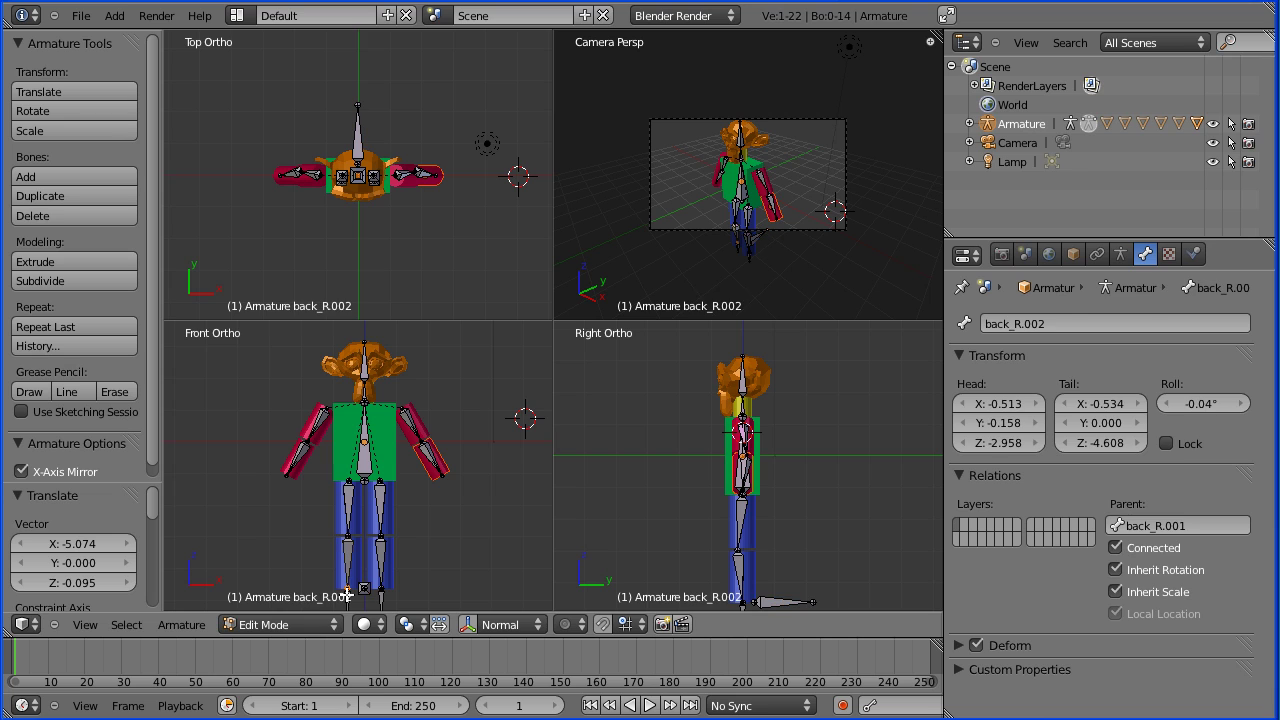
right_click(347, 599)
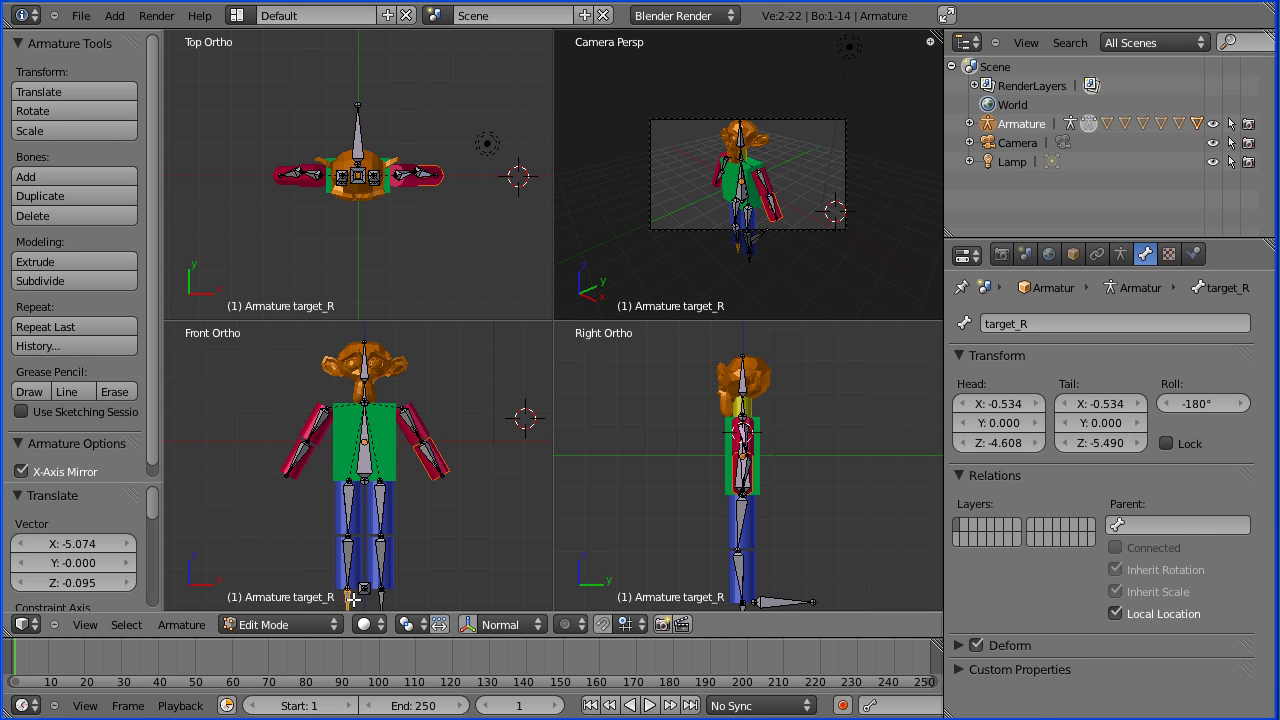
right_click(382, 597, "shift")
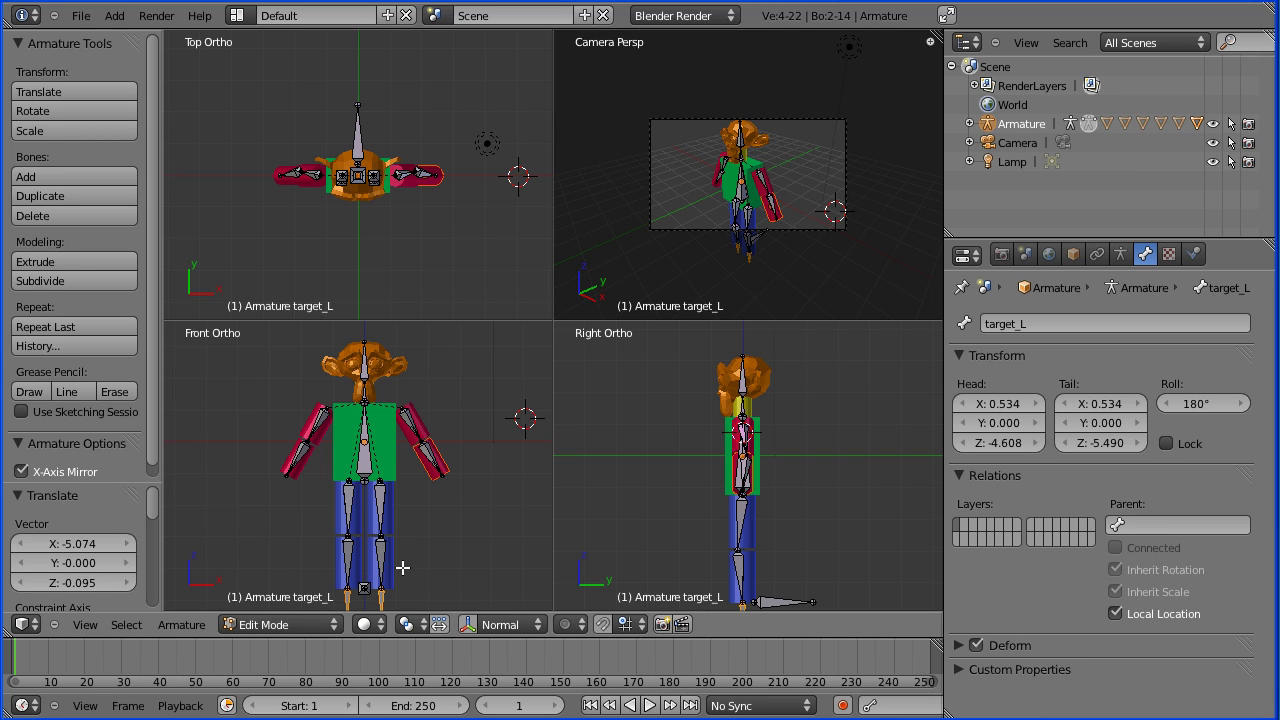
right_click(366, 468, "shift")
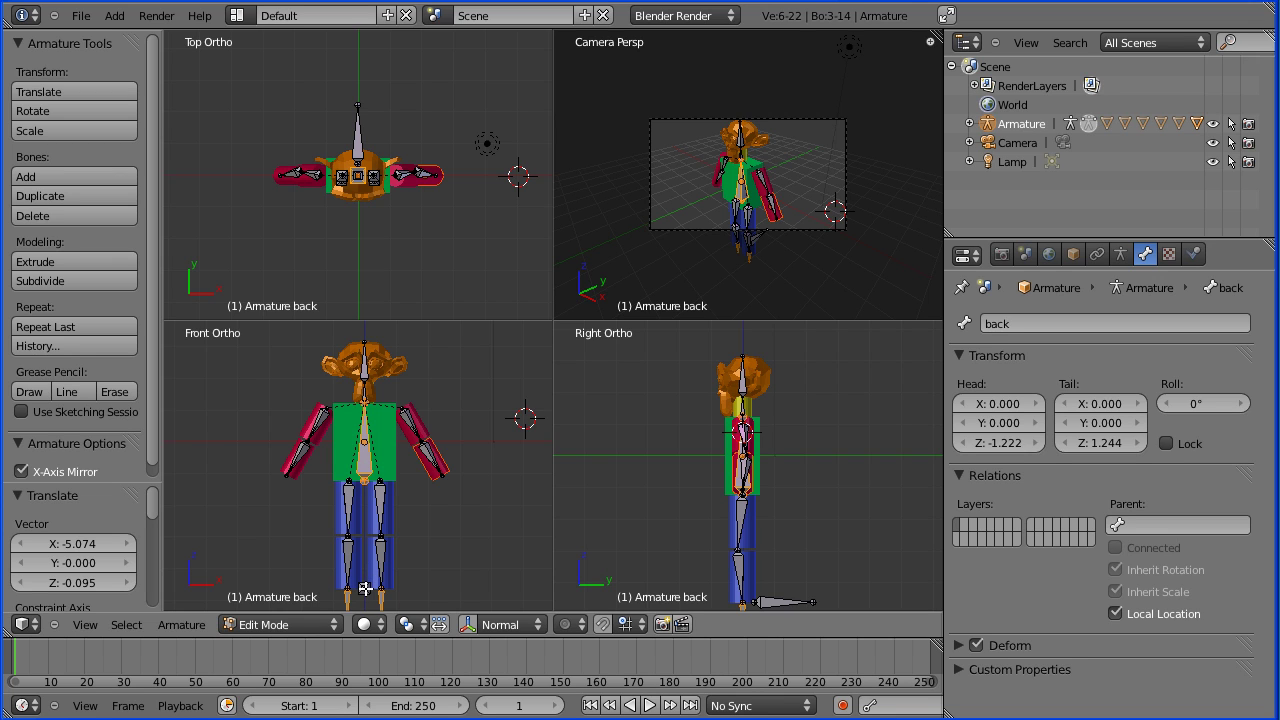
right_click(366, 589, "shift")
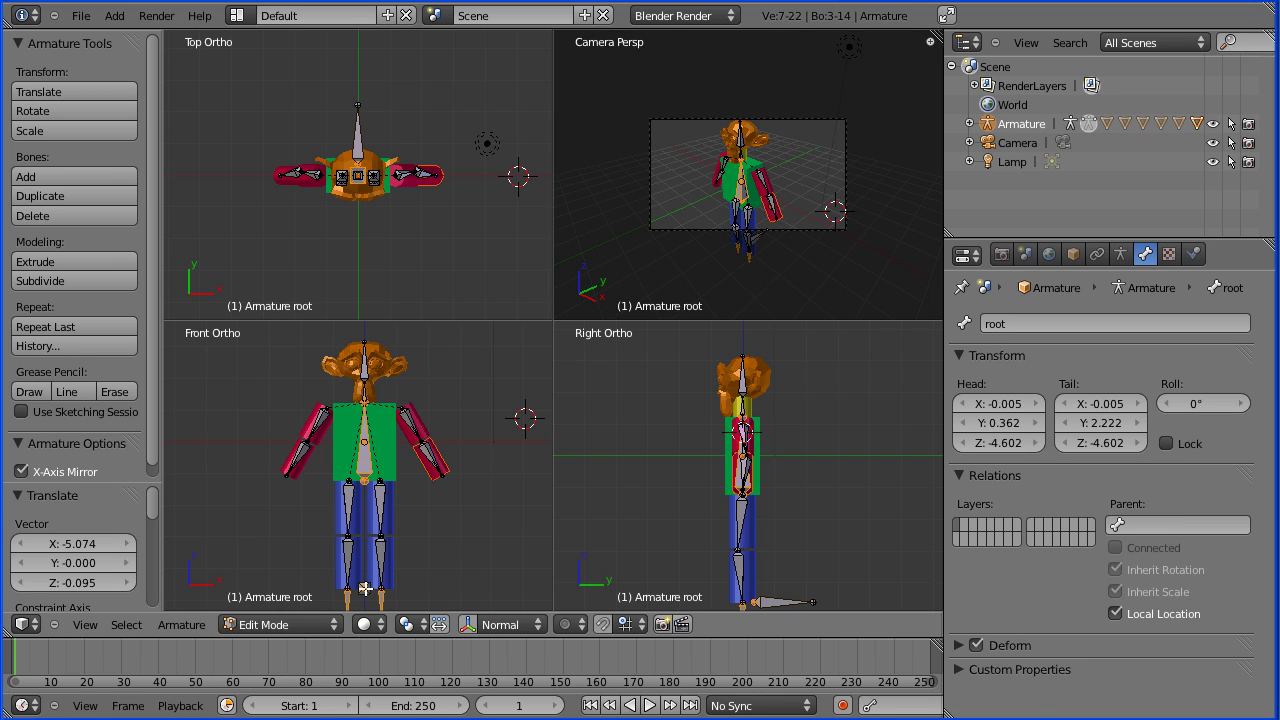
right_click(782, 601, "shift")
key("ctrl+p")
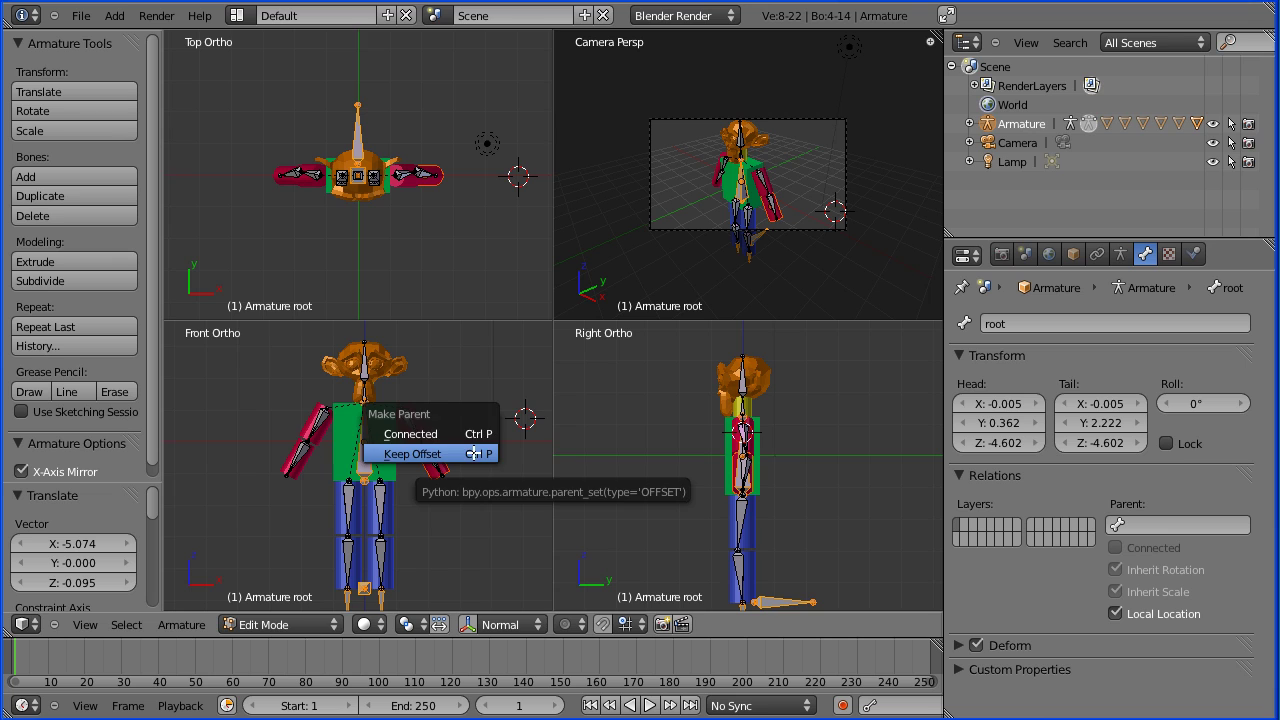
left_click(441, 454)
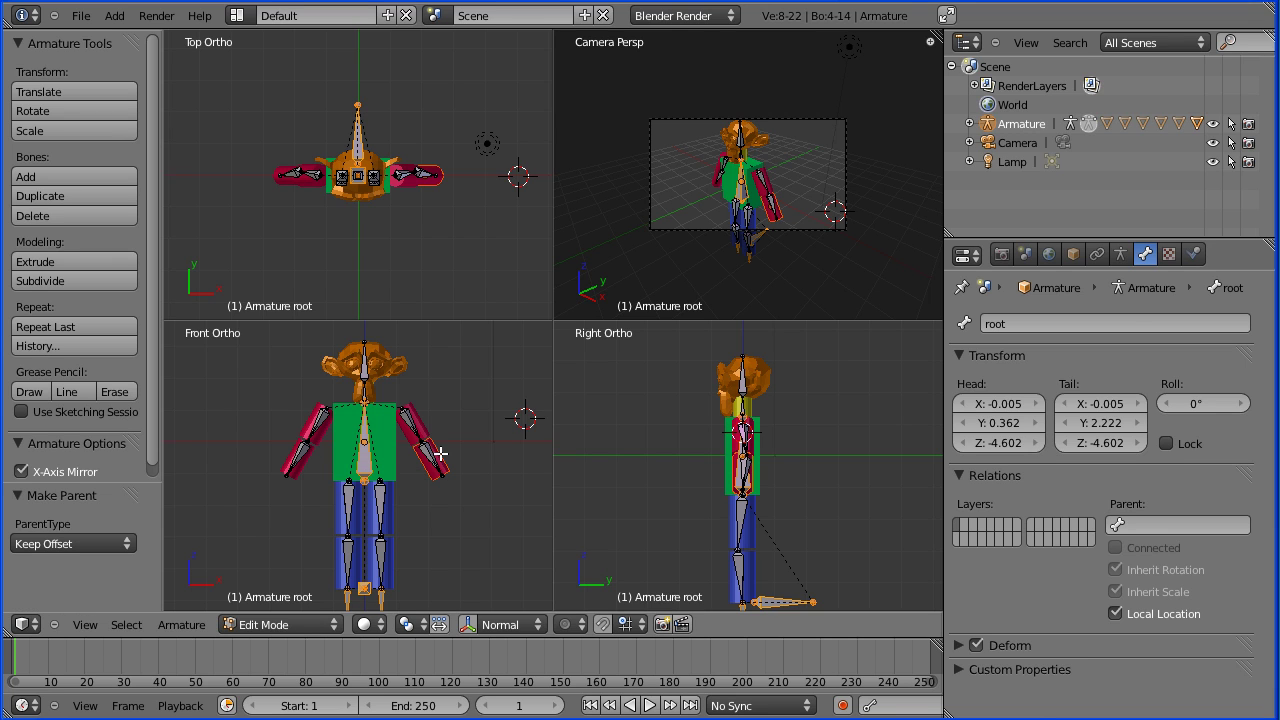
In Pose Mode, move the whole rig forward with the root bone to Y 2.711.
left_click(315, 625)
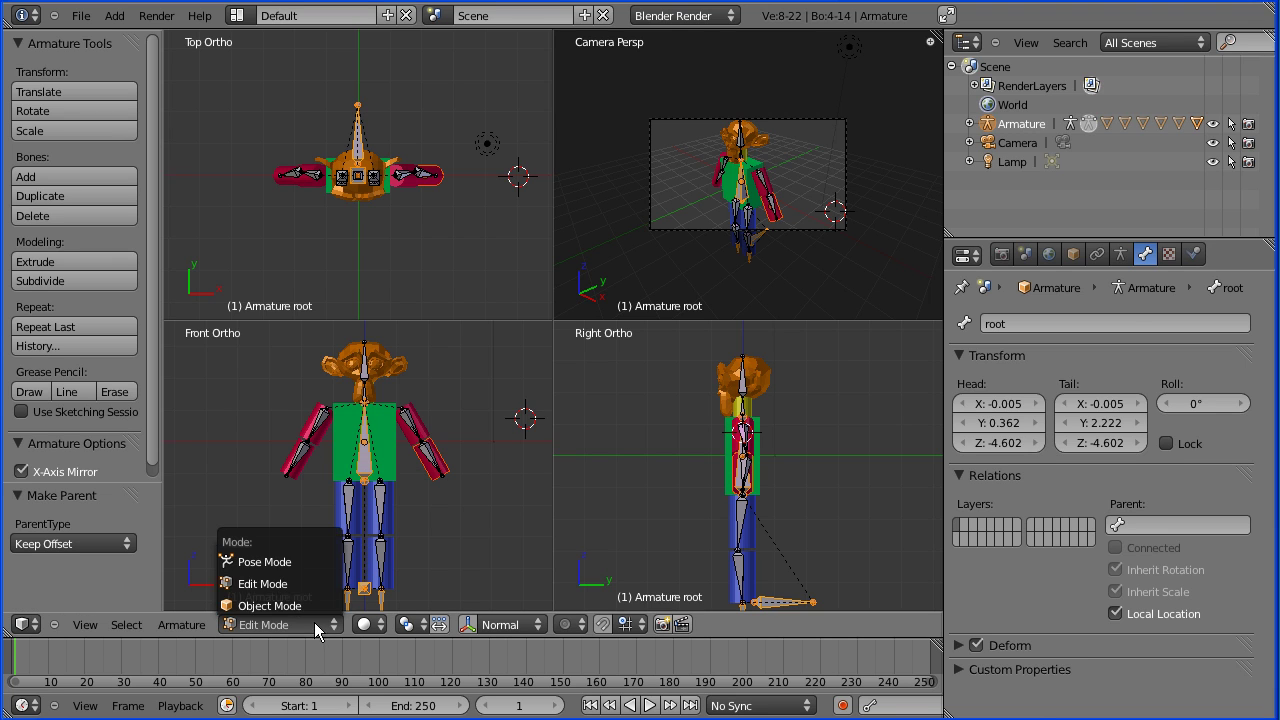
left_click(308, 560)
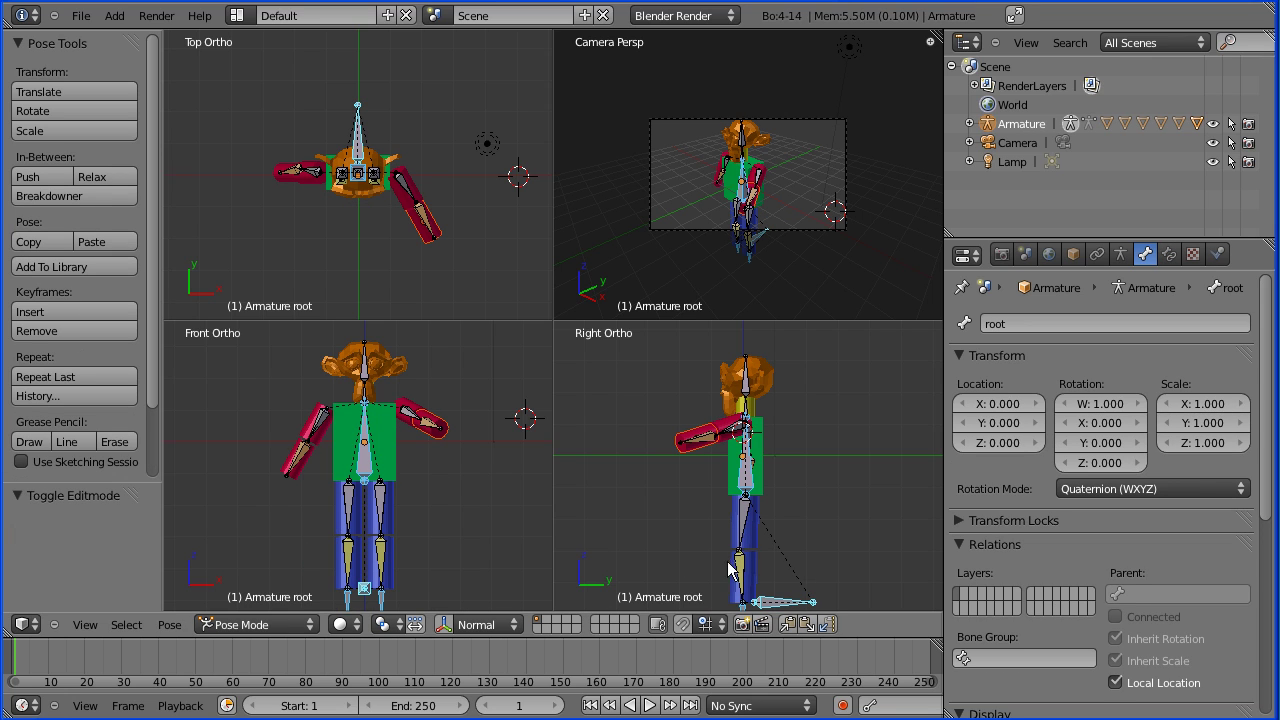
right_click(778, 604)
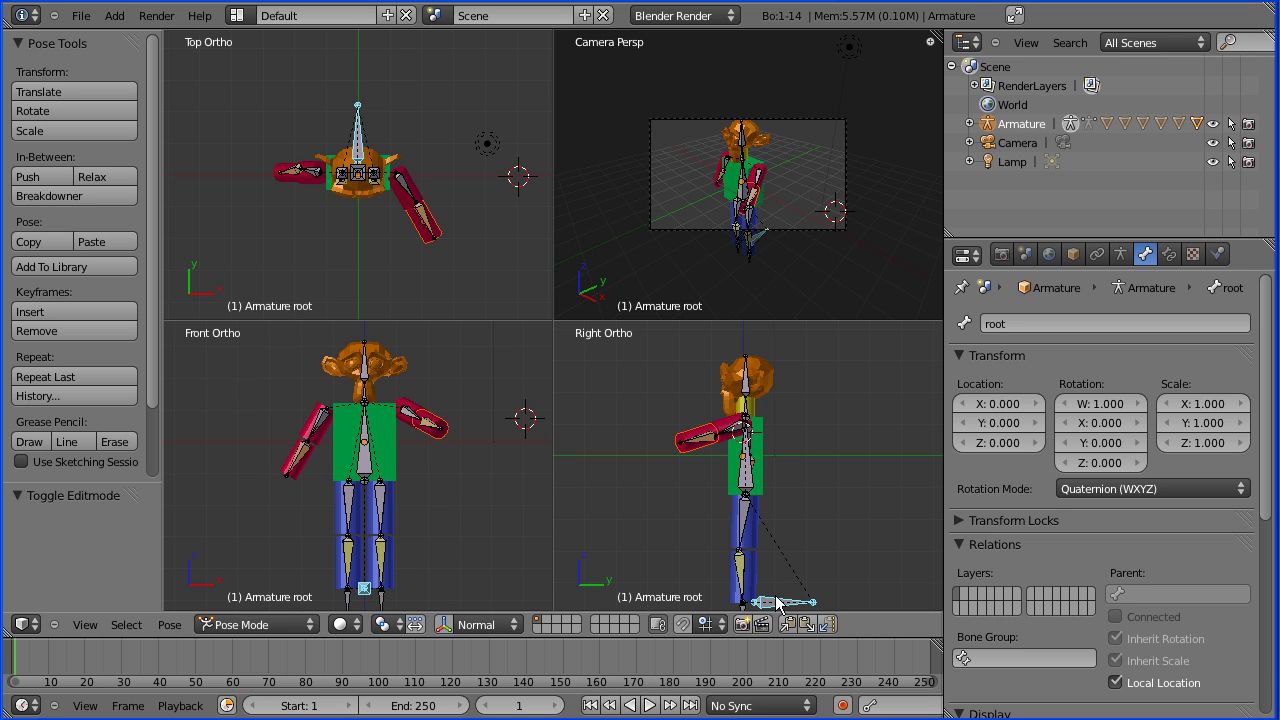
key("g")
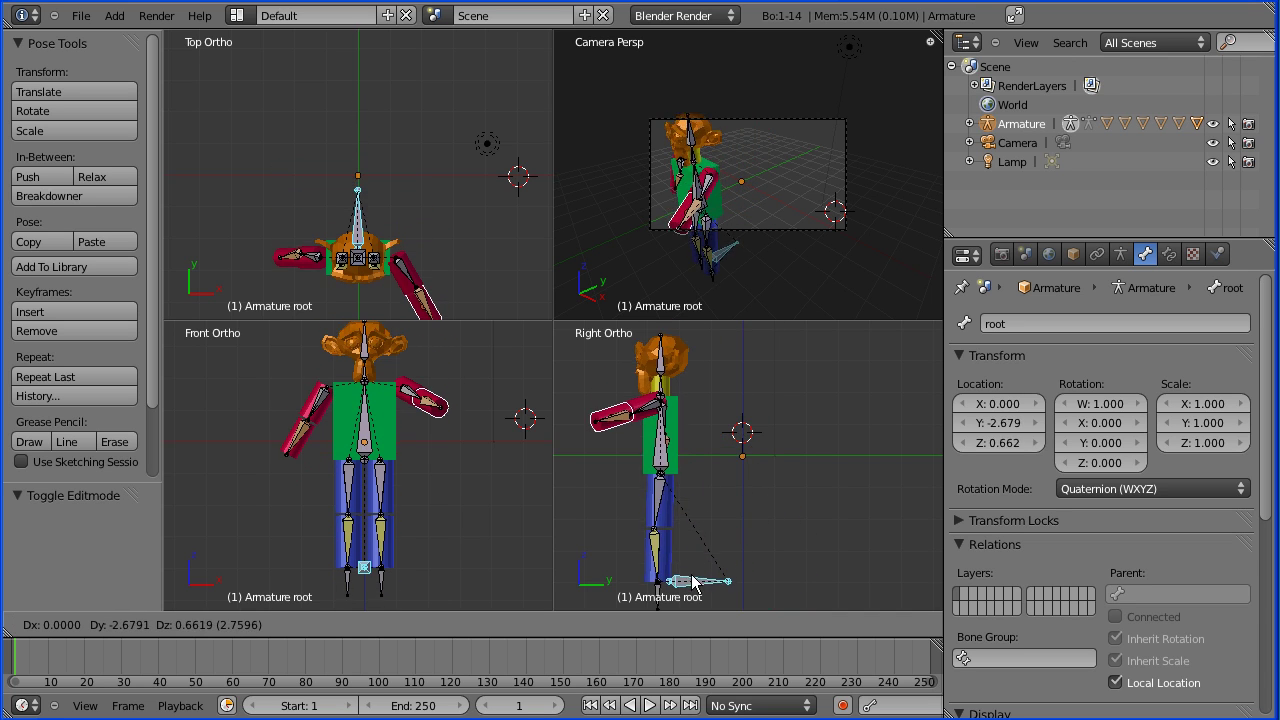
left_click(865, 583)
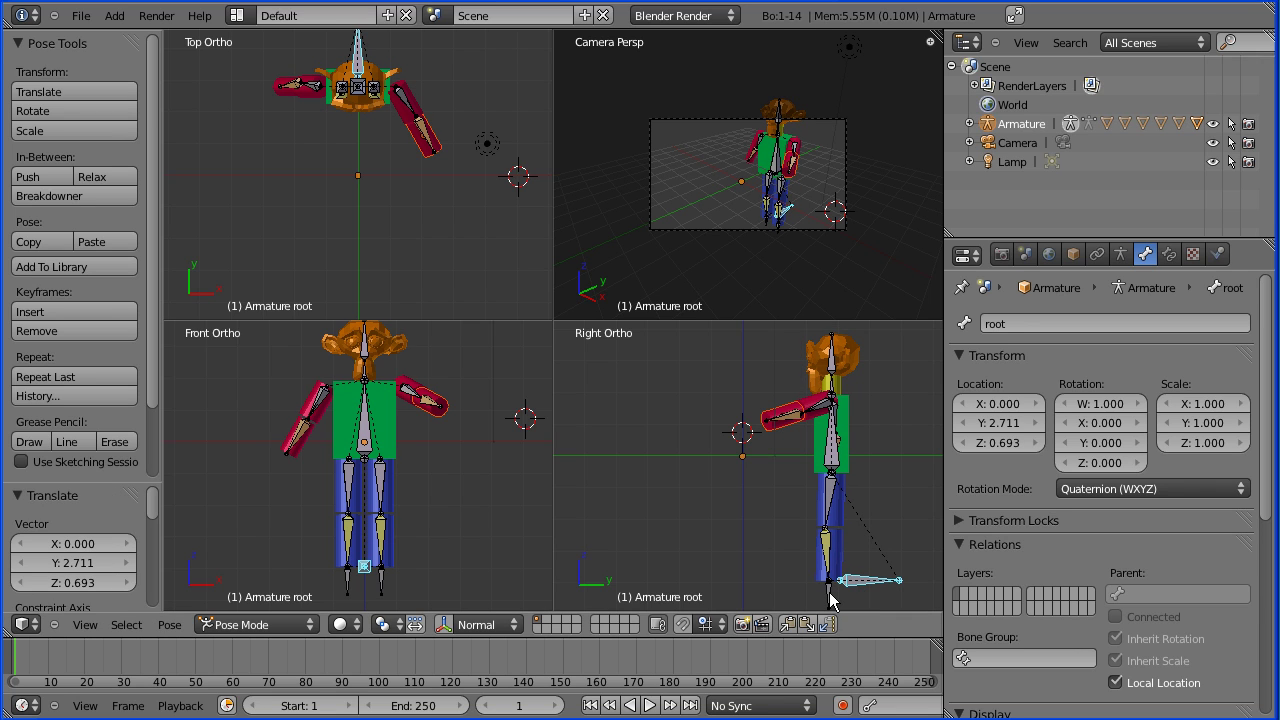
Move the target_L bone to lift and bend the left leg.
right_click(830, 597)
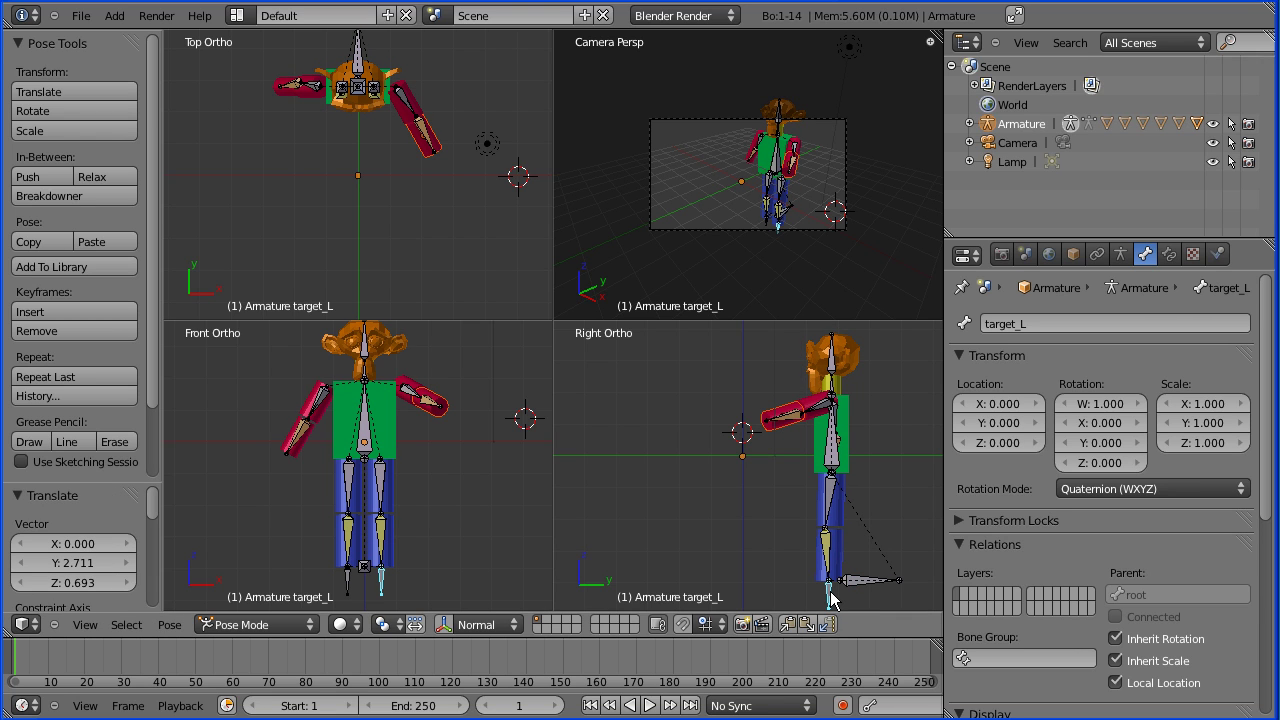
key("g")
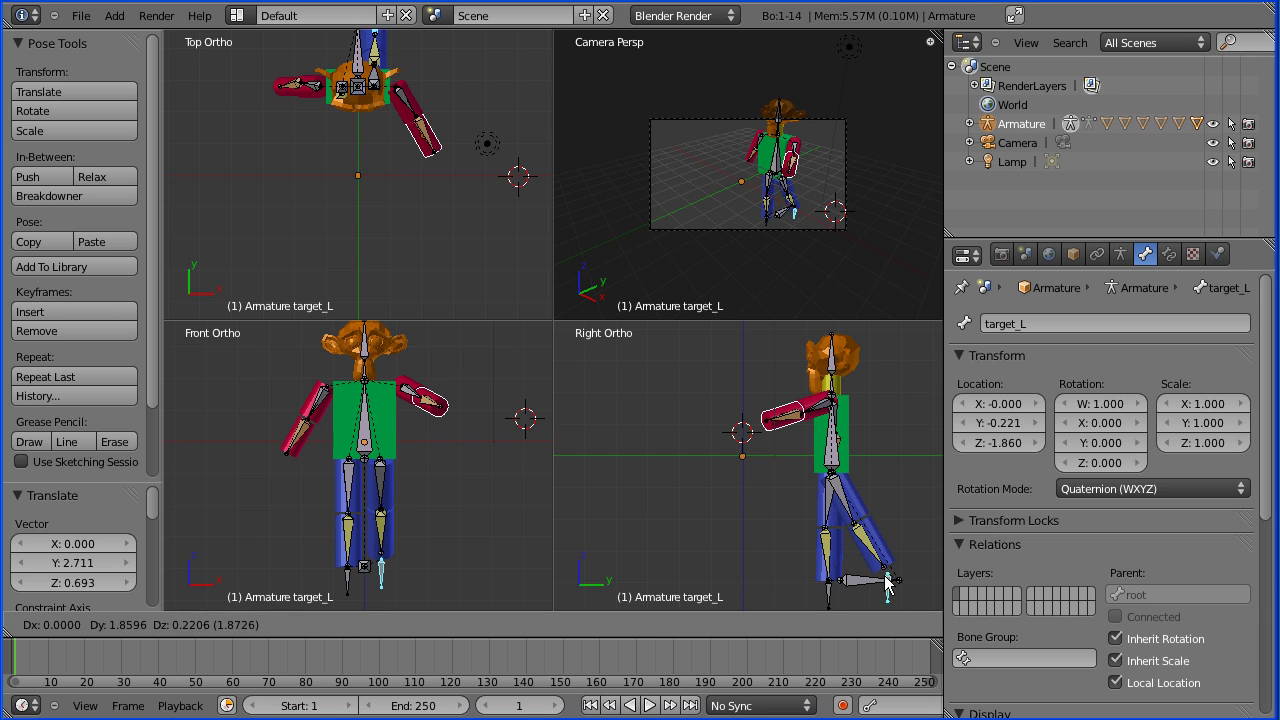
left_click(770, 545)
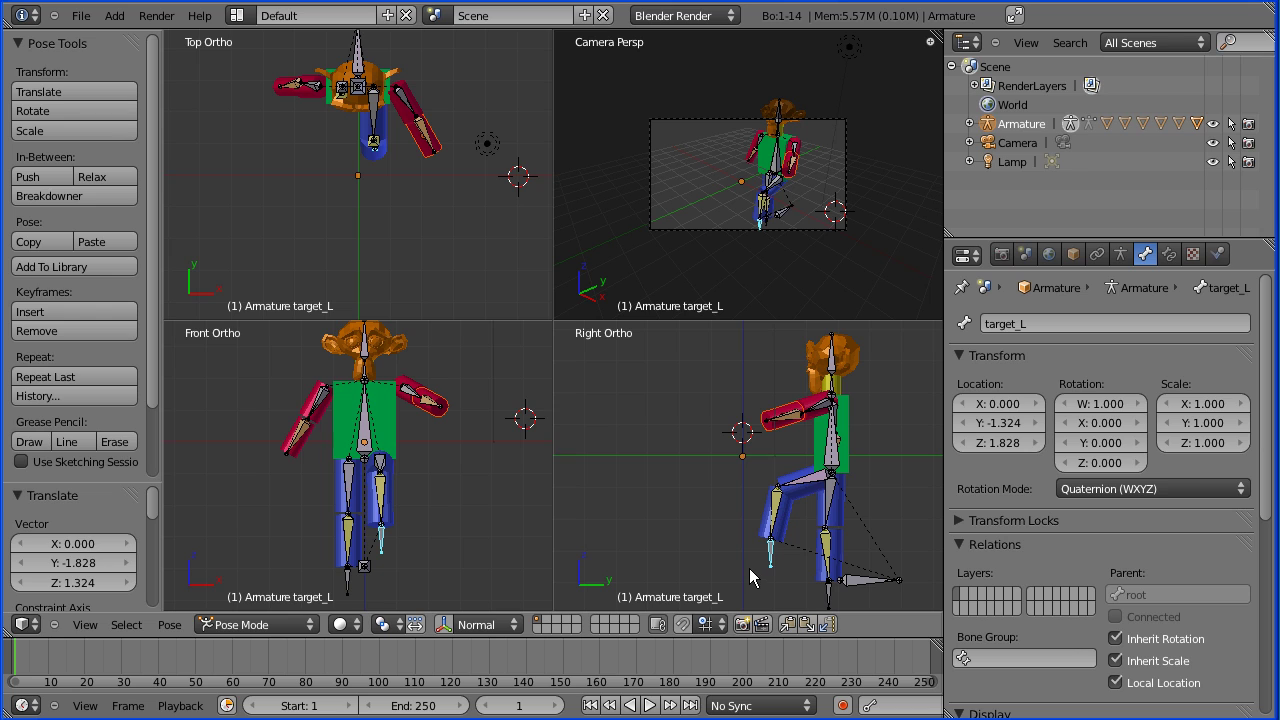
Reset target_L to rest, then swing arm bone back_L.000 down alongside the torso.
key("alt+g")
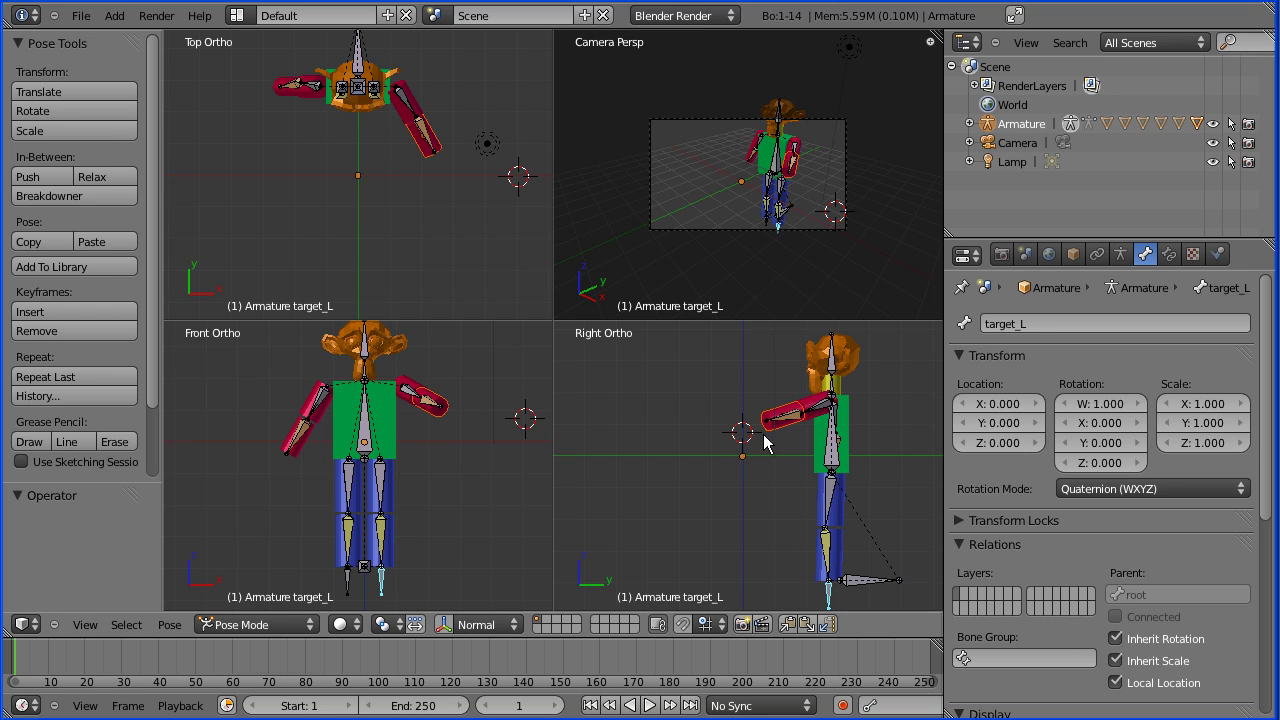
right_click(785, 419)
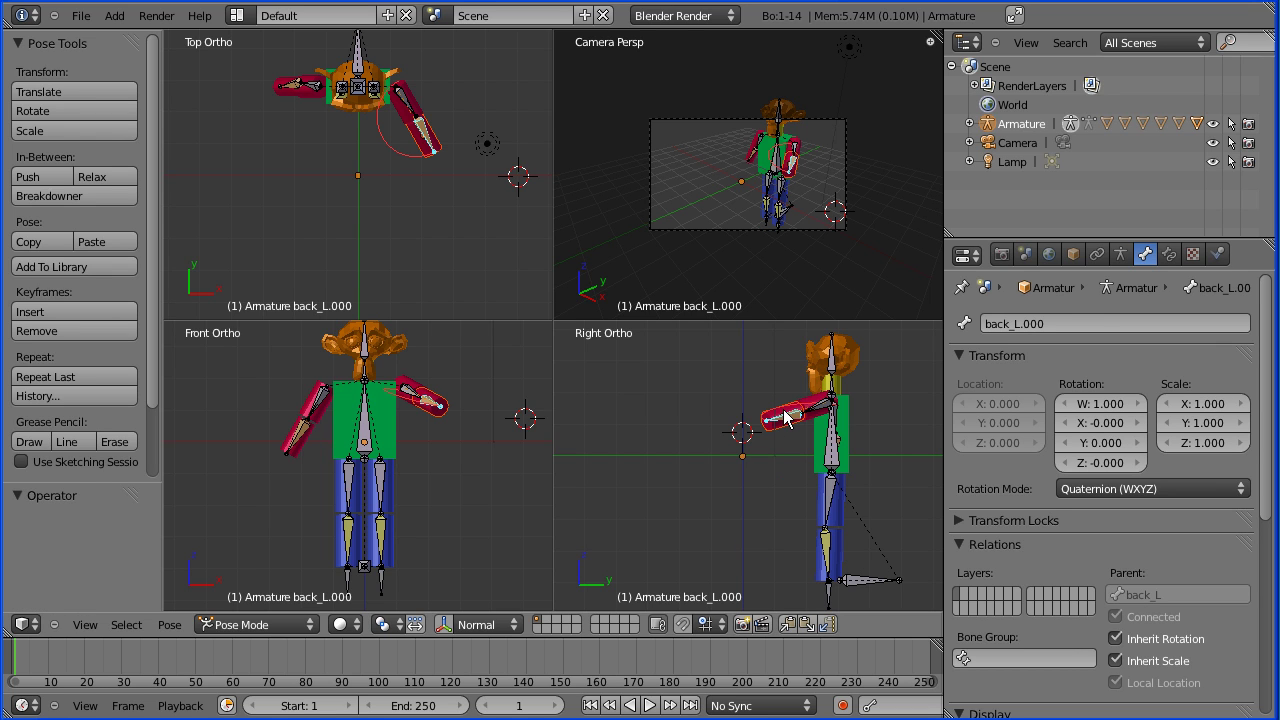
key("g")
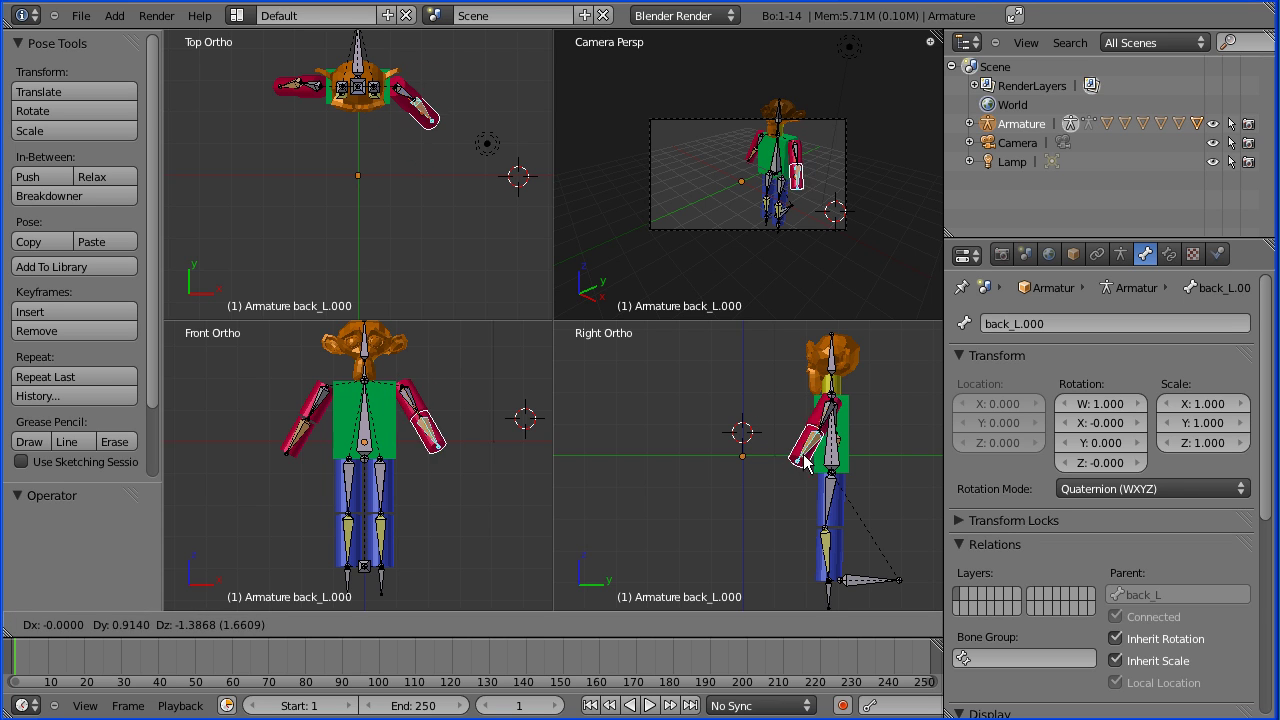
left_click(822, 450)
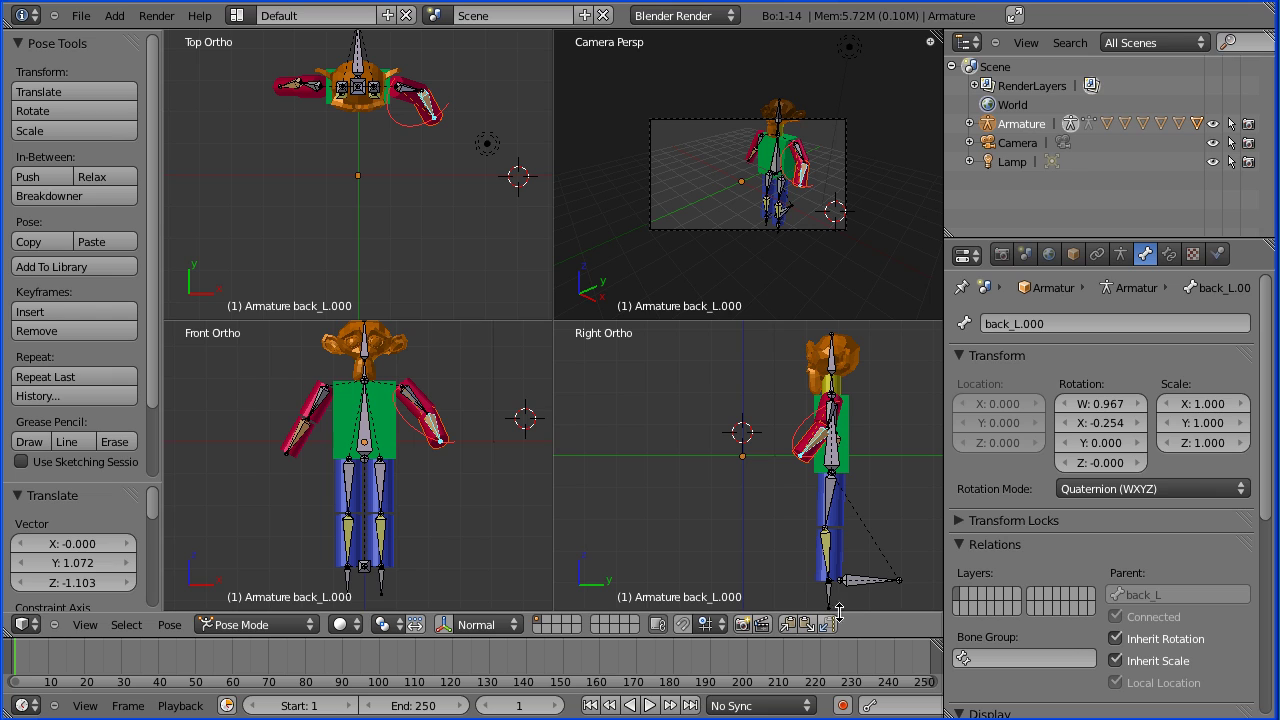
key("g")
left_click(832, 455)
right_click(835, 462)
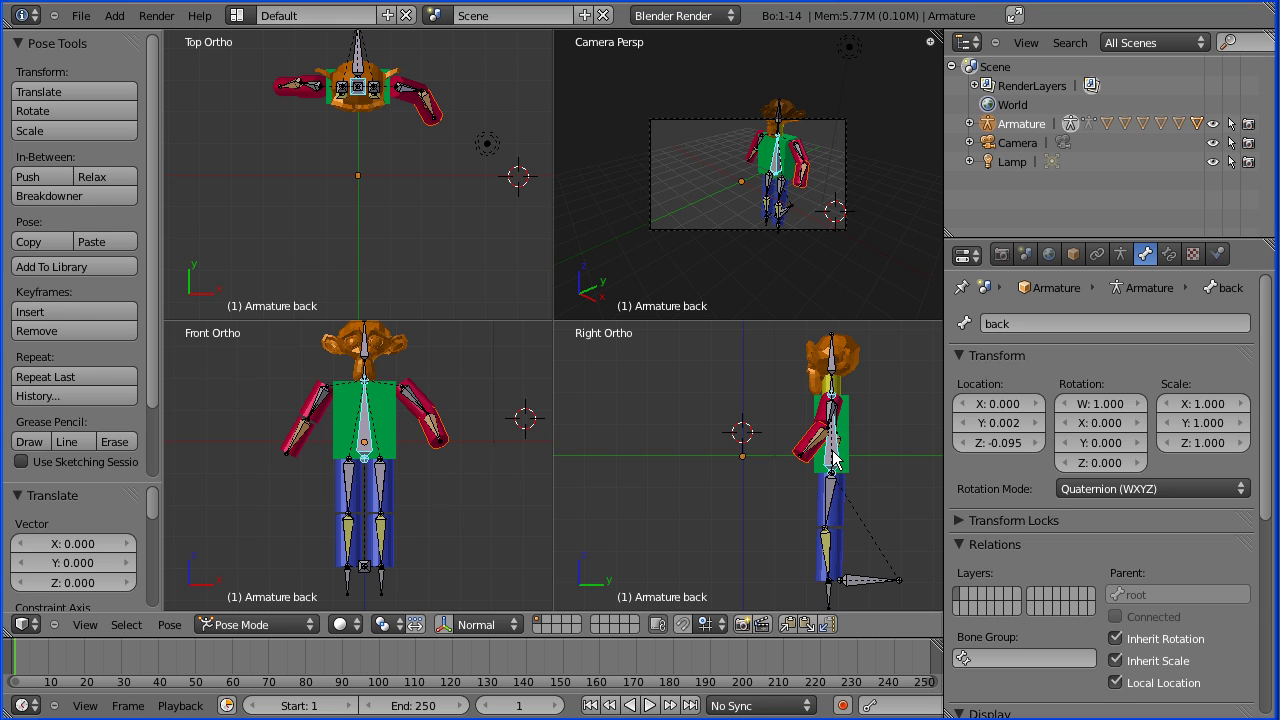
Lower the back bone, then shift the root bone up and forward.
key("g")
left_click(826, 500)
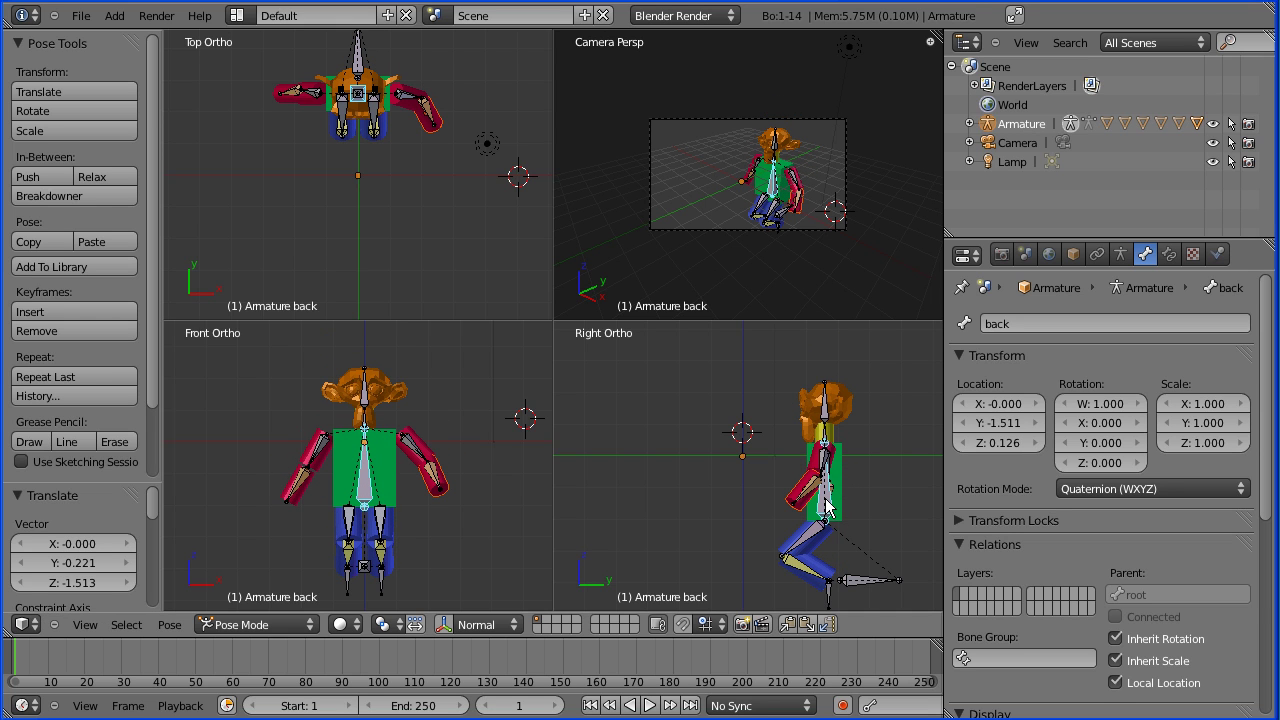
right_click(853, 580)
key("g")
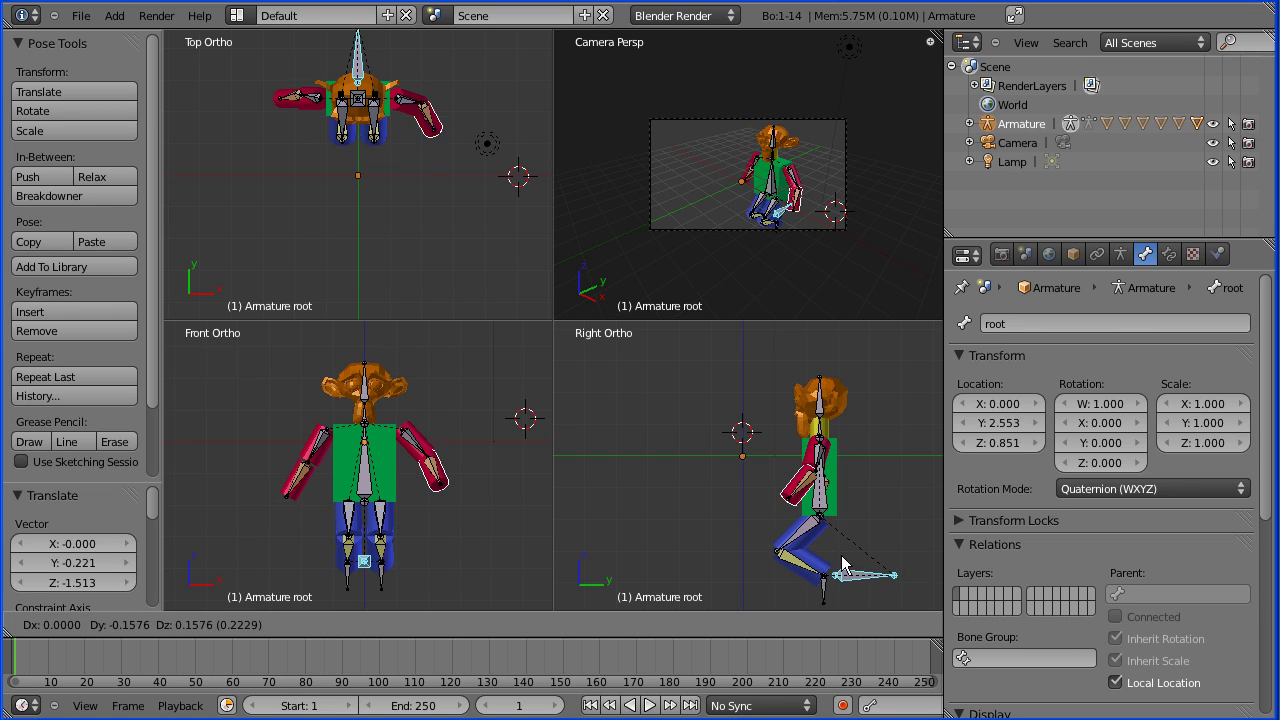
left_click(757, 445)
Readjust back and root bones to crouch the torso, ending back at Y -1.826, Z 0.252.
right_click(766, 456)
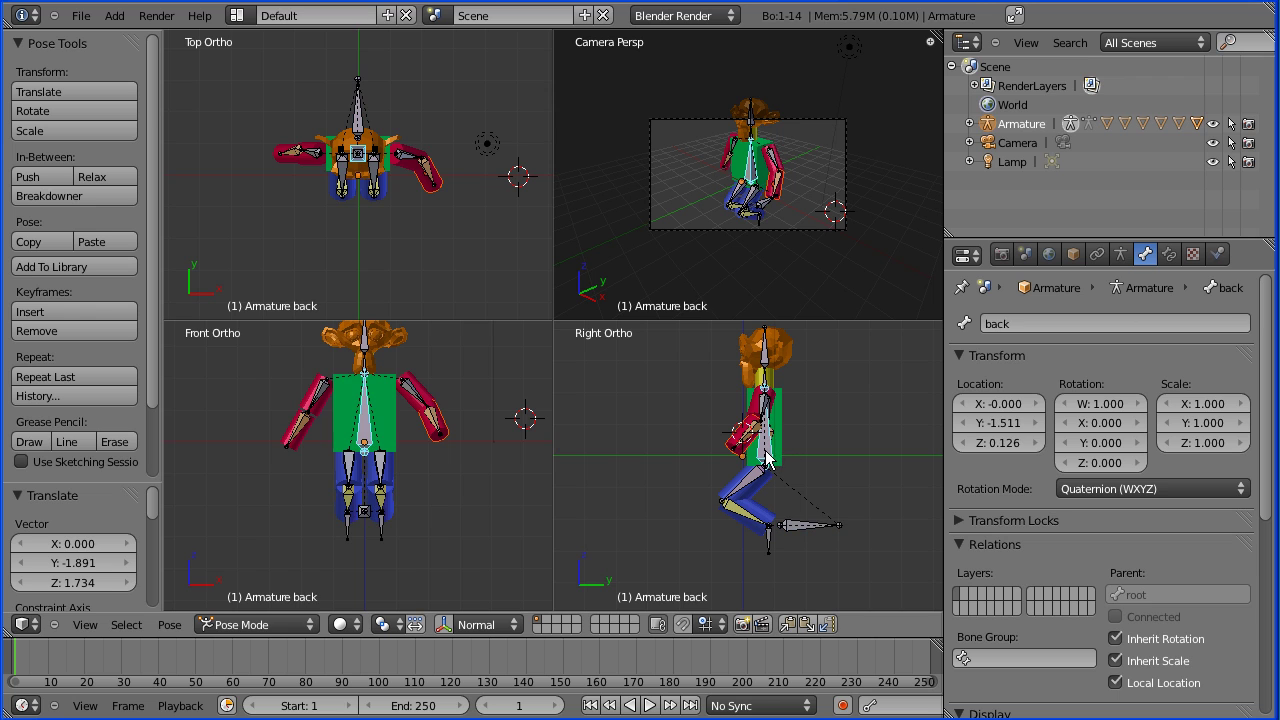
key("g")
left_click(785, 550)
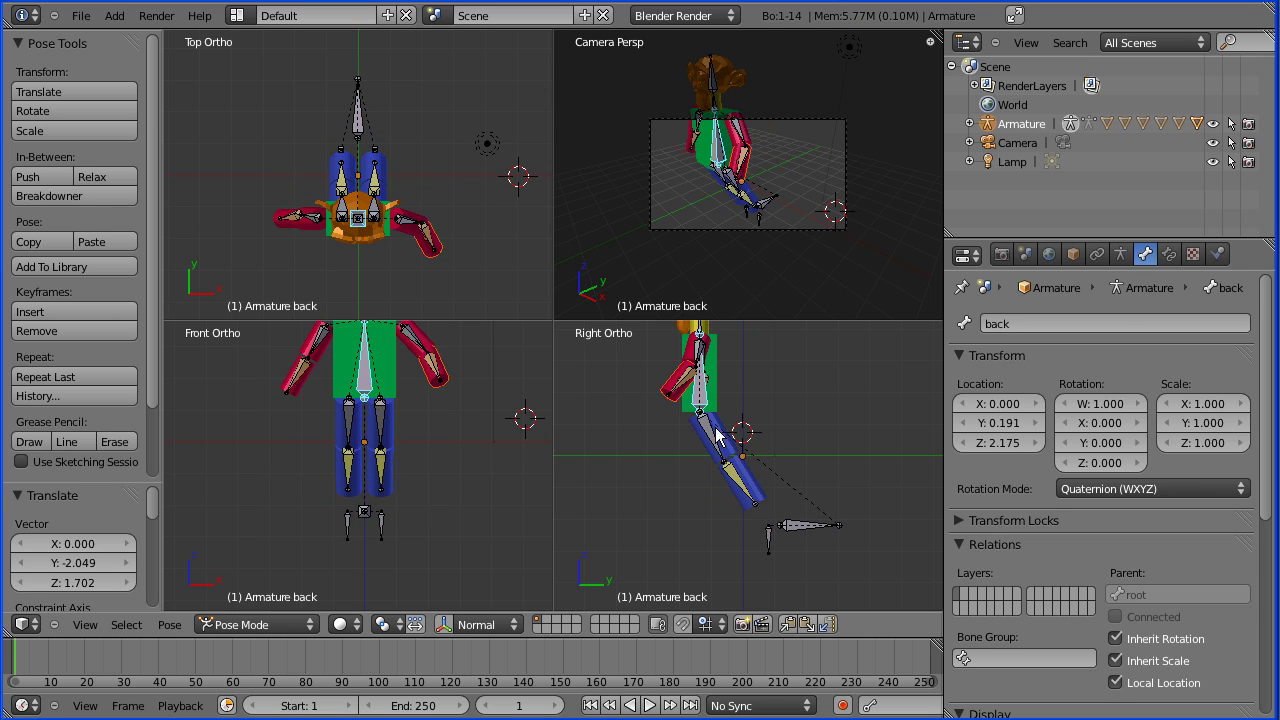
right_click(787, 533)
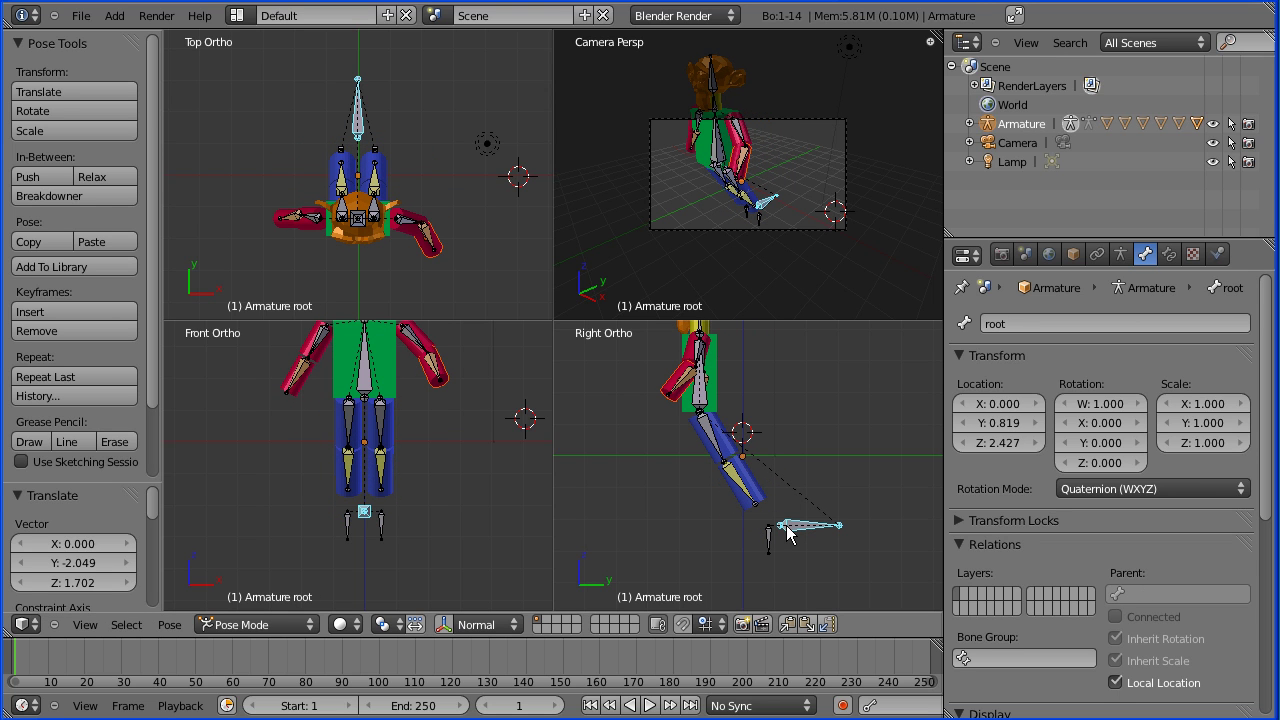
key("g")
left_click(694, 576)
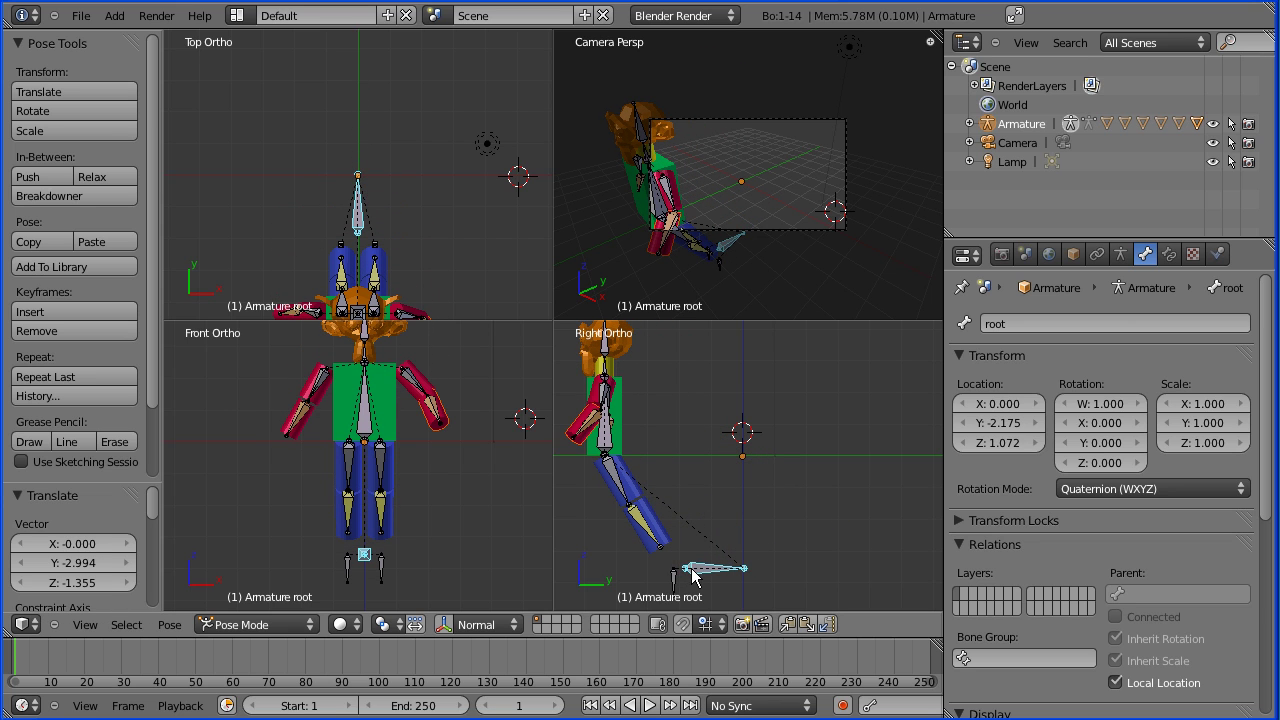
right_click(600, 406)
key("g")
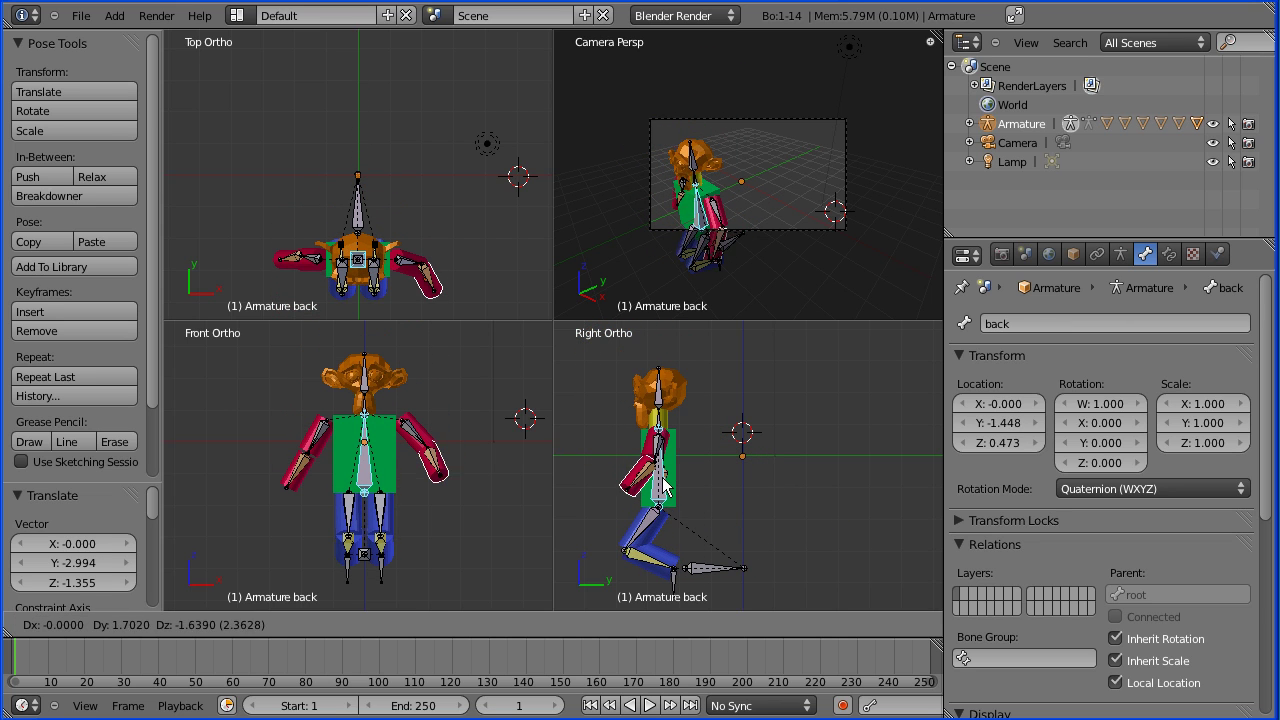
left_click(670, 480)
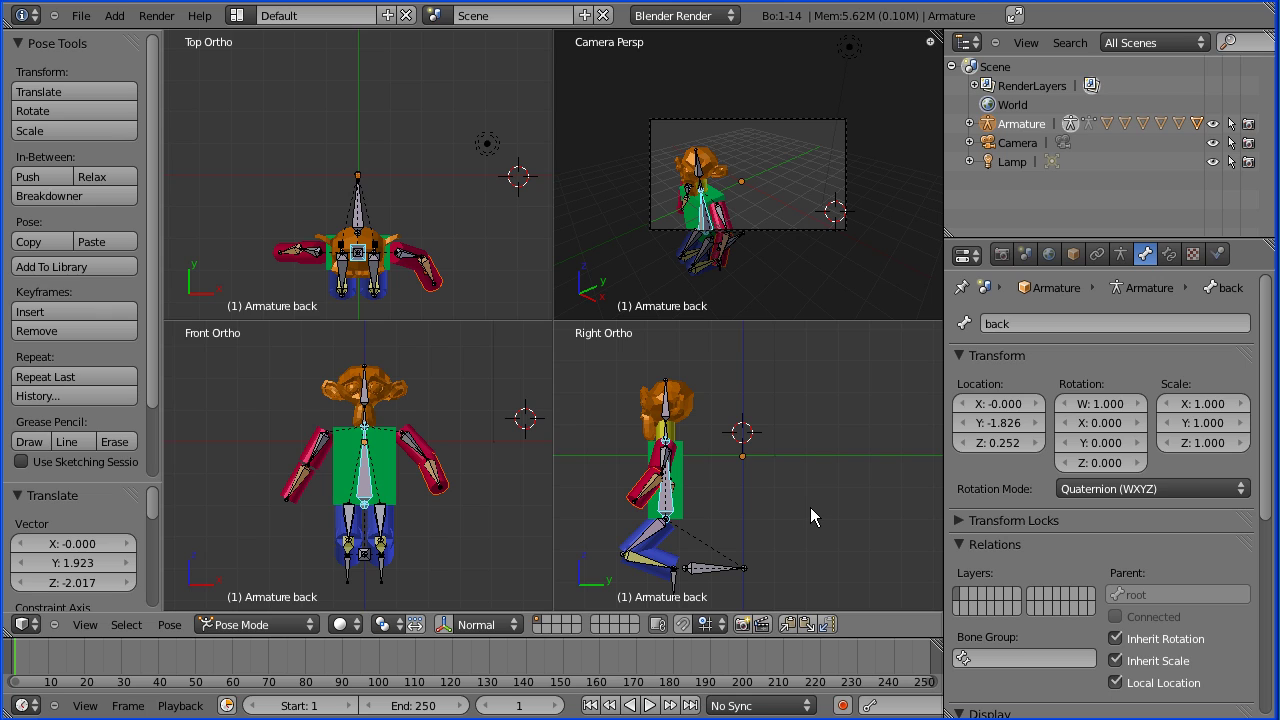